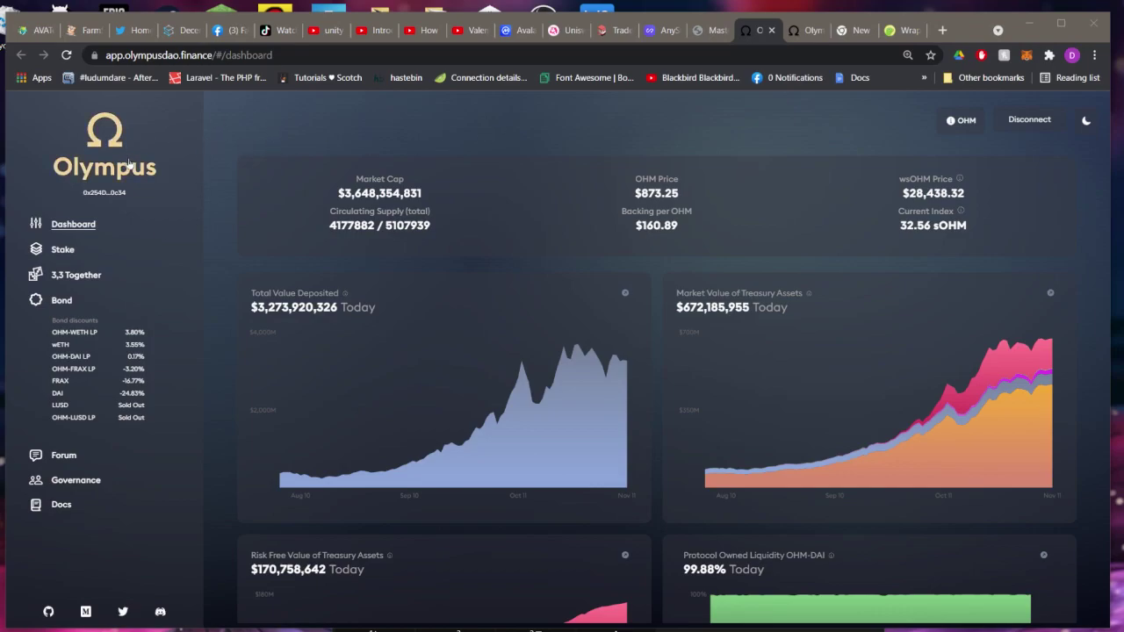
- Switch to the Olympus Stake page with its 8,172.2% APY and 32.5 OHM current index
click(805, 36)
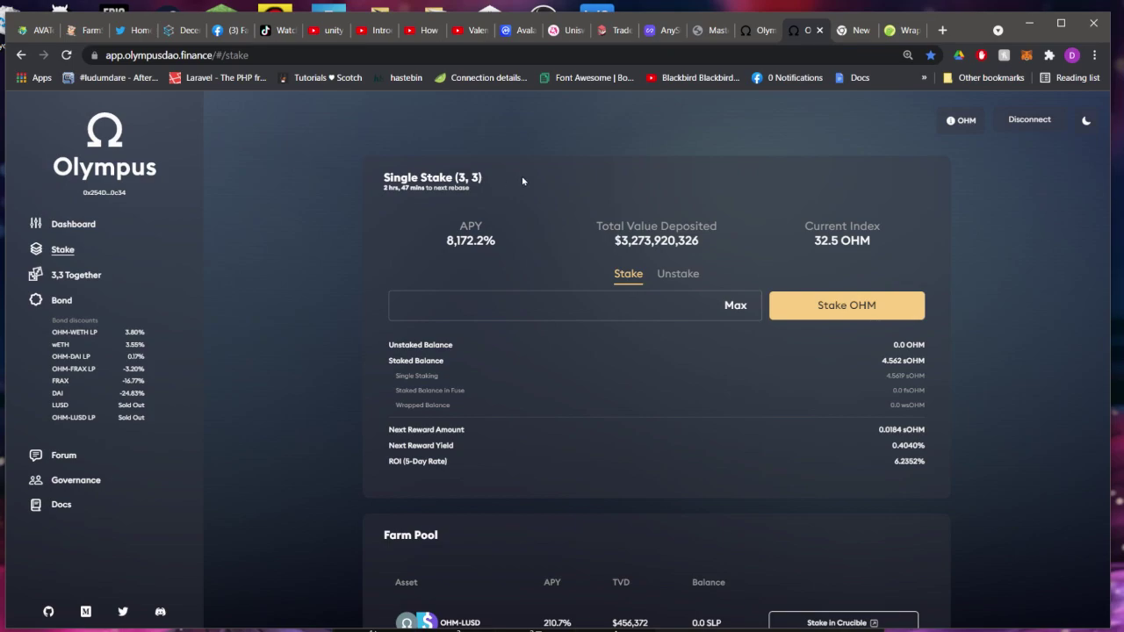
drag(482, 178, 440, 178)
click(401, 178)
click(490, 186)
- Select the $873.25 OHM price on the Olympus dashboard, then return to the Stake page
click(757, 30)
double_click(657, 192)
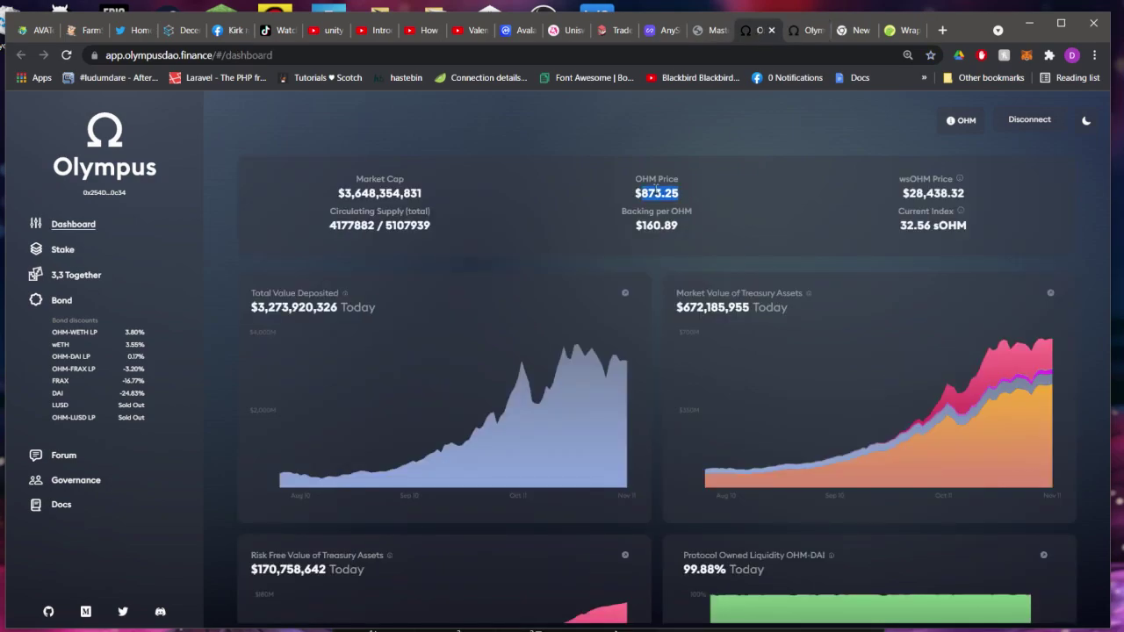
click(797, 31)
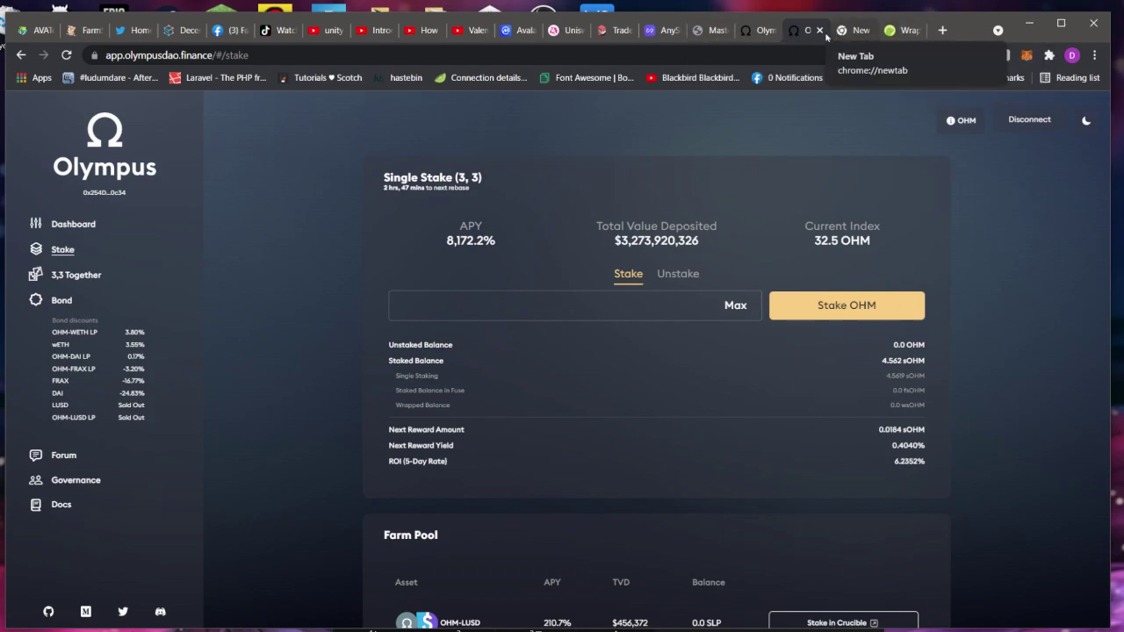
- Look over the Trader Joe wsOHM/AVAX swap and CoinGecko's wsOHM page, ending on Trader Joe
click(612, 30)
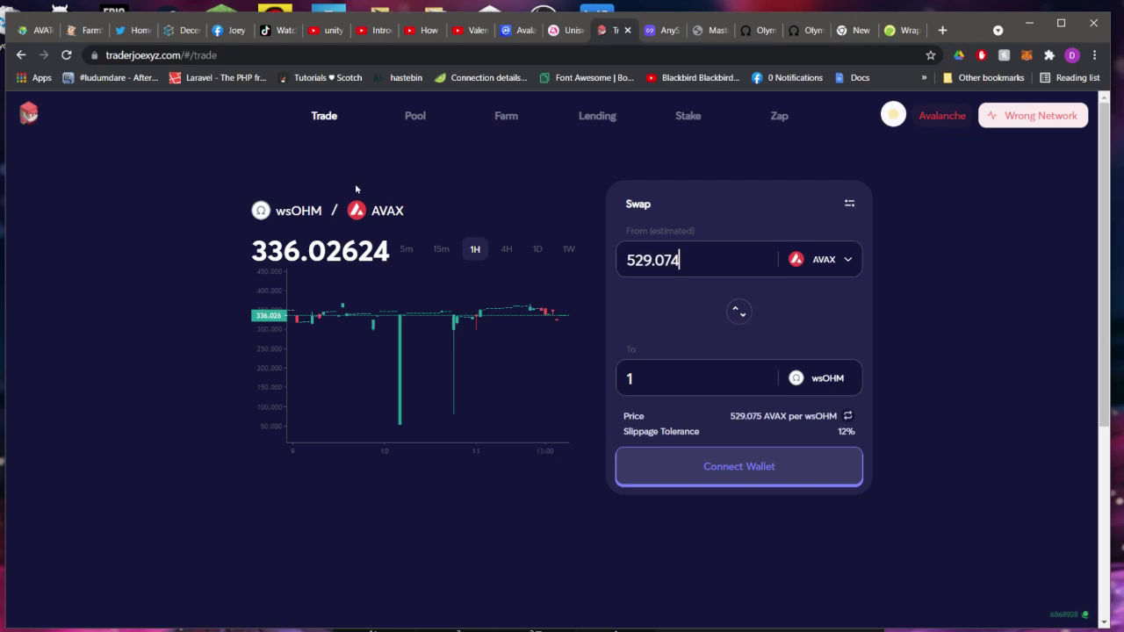
click(905, 29)
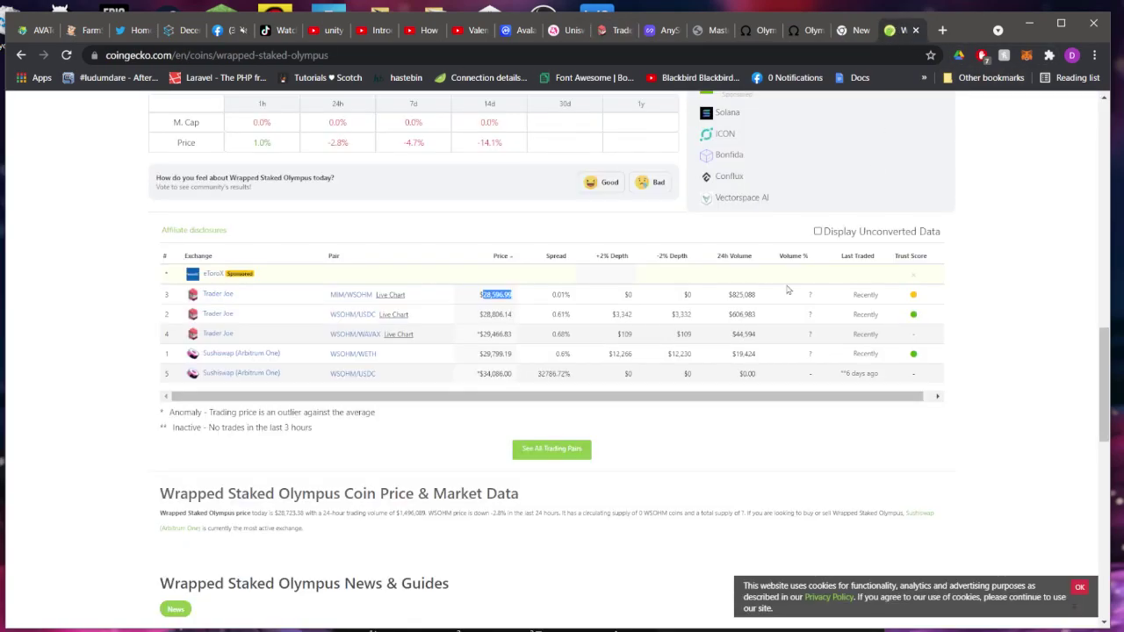
click(703, 34)
click(622, 31)
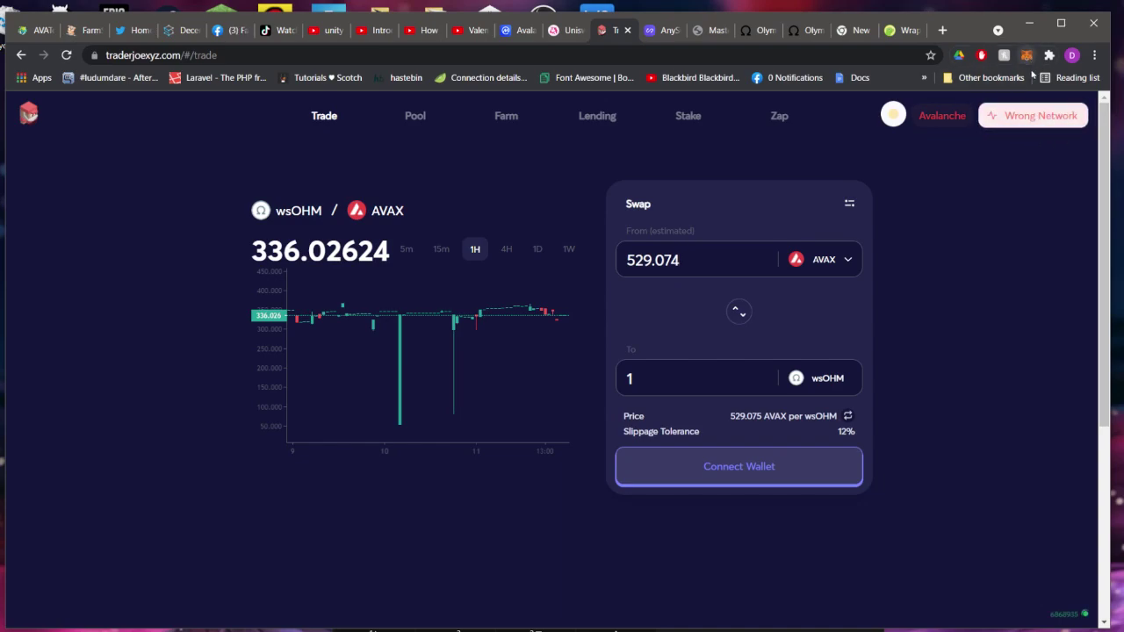
- Resolve the wrong-network warning by switching the wallet to Avalanche Chain and approving it in MetaMask
click(1029, 115)
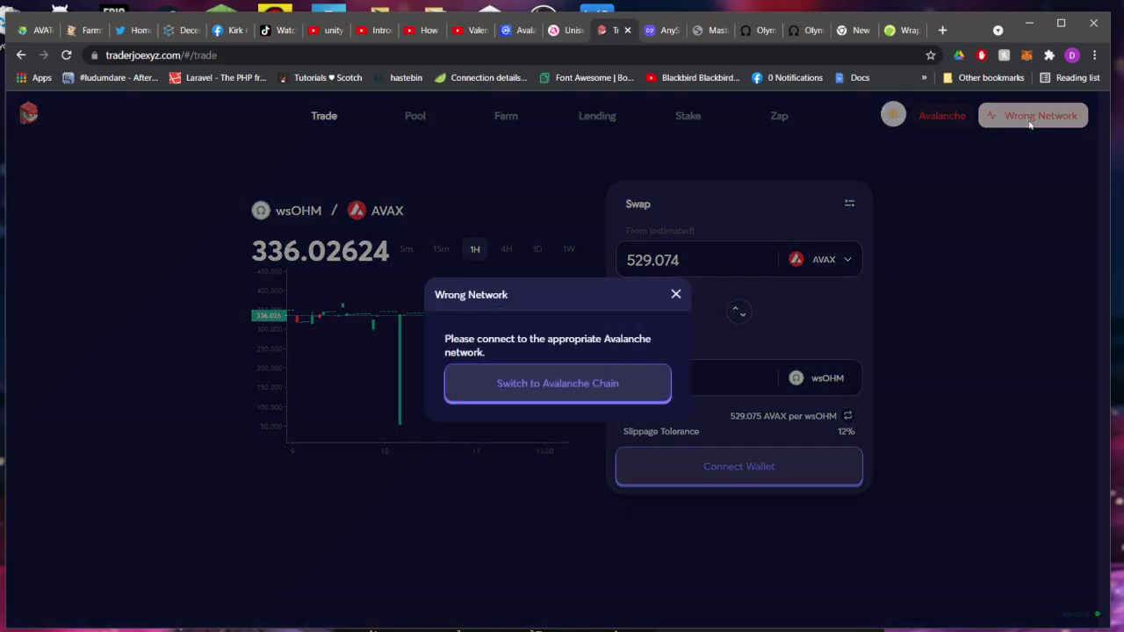
click(558, 395)
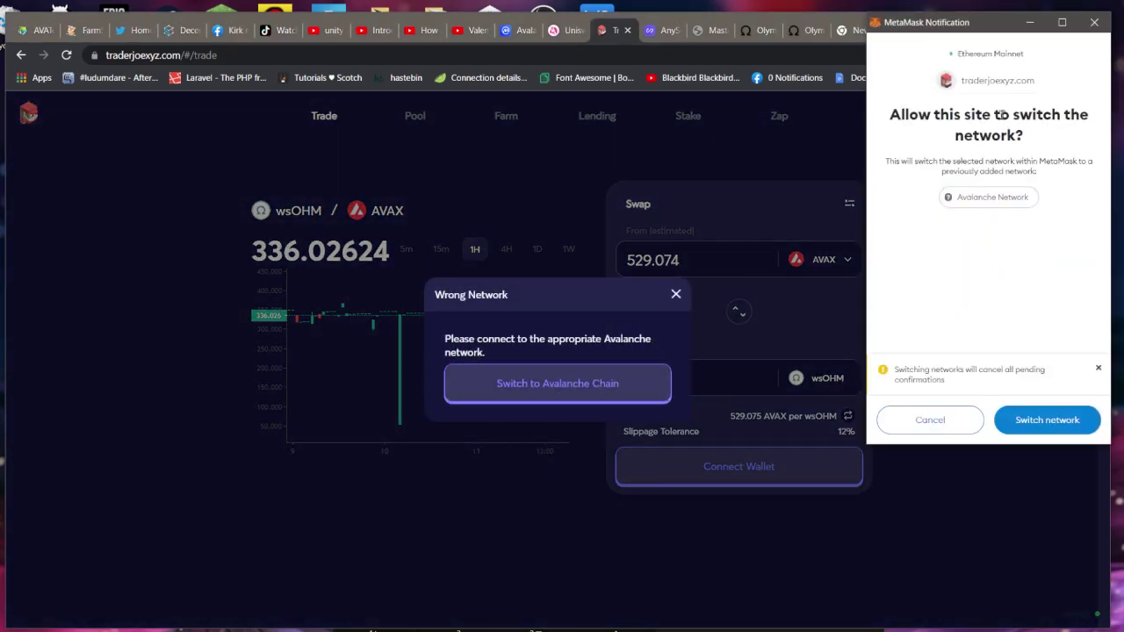
click(1038, 422)
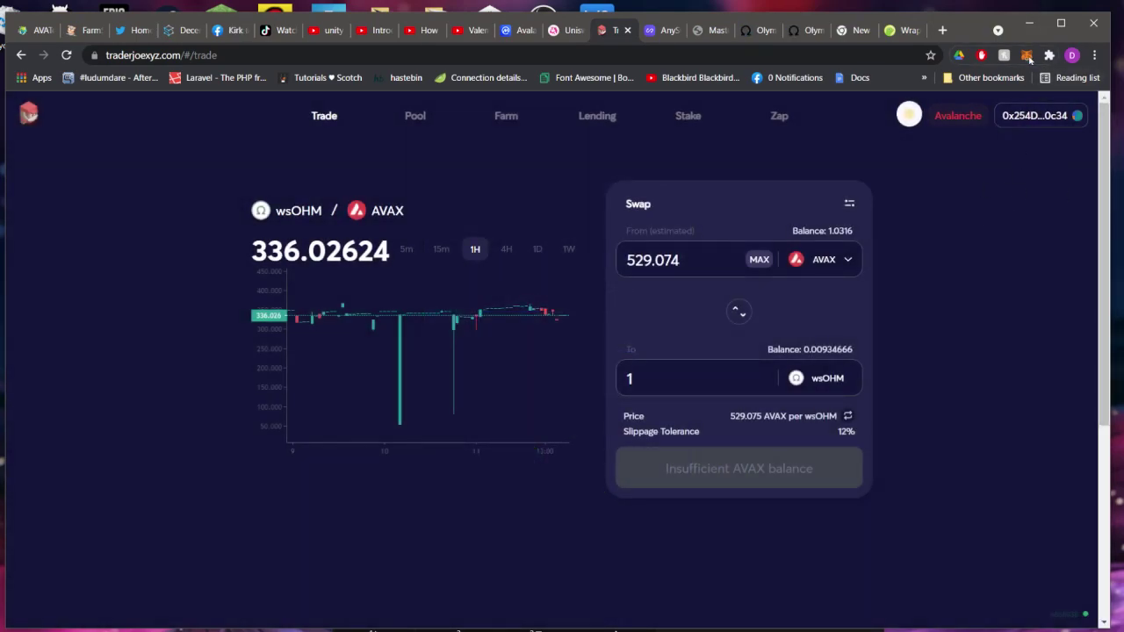
- Confirm Avalanche Network in MetaMask's network list and select the 529.074 AVAX swap quote
click(1025, 54)
click(923, 93)
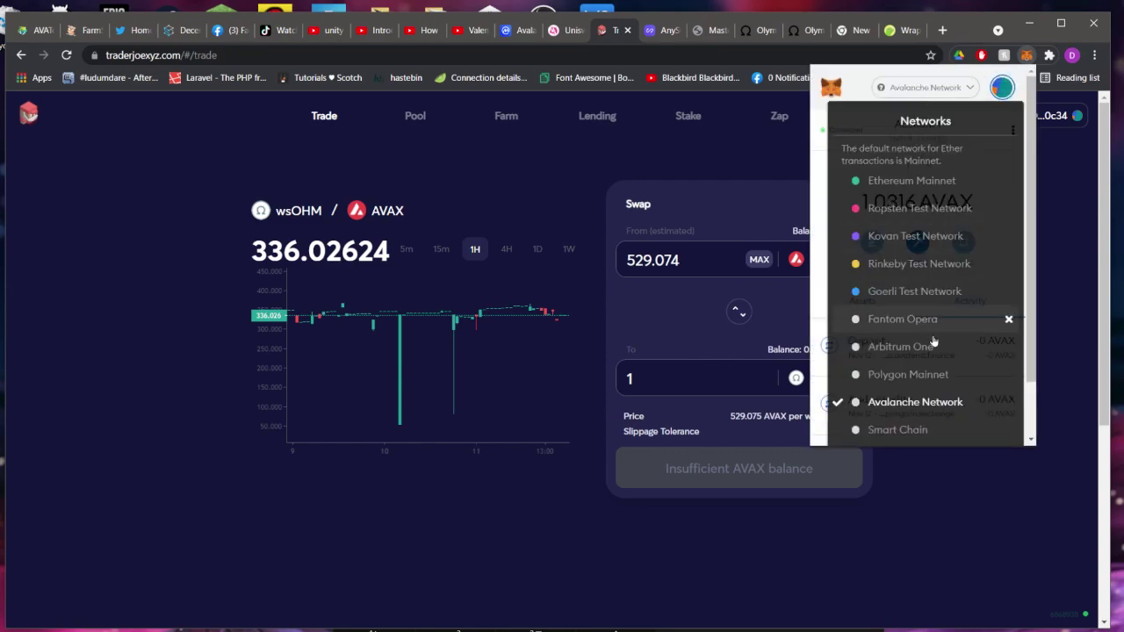
scroll(956, 389, down, 2)
click(915, 509)
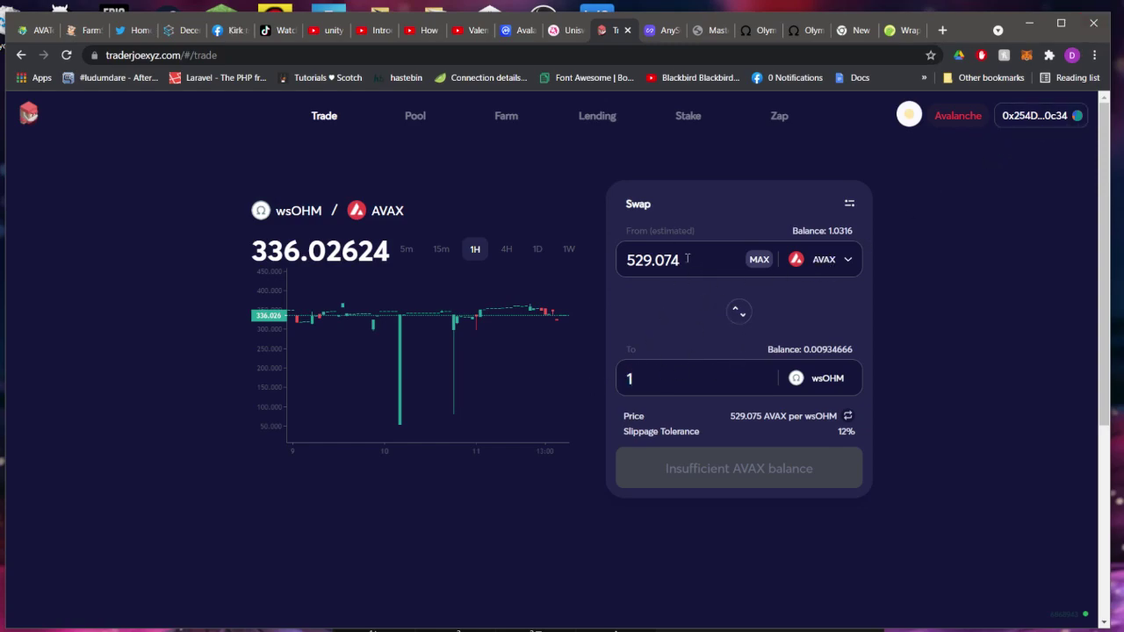
drag(688, 258, 625, 259)
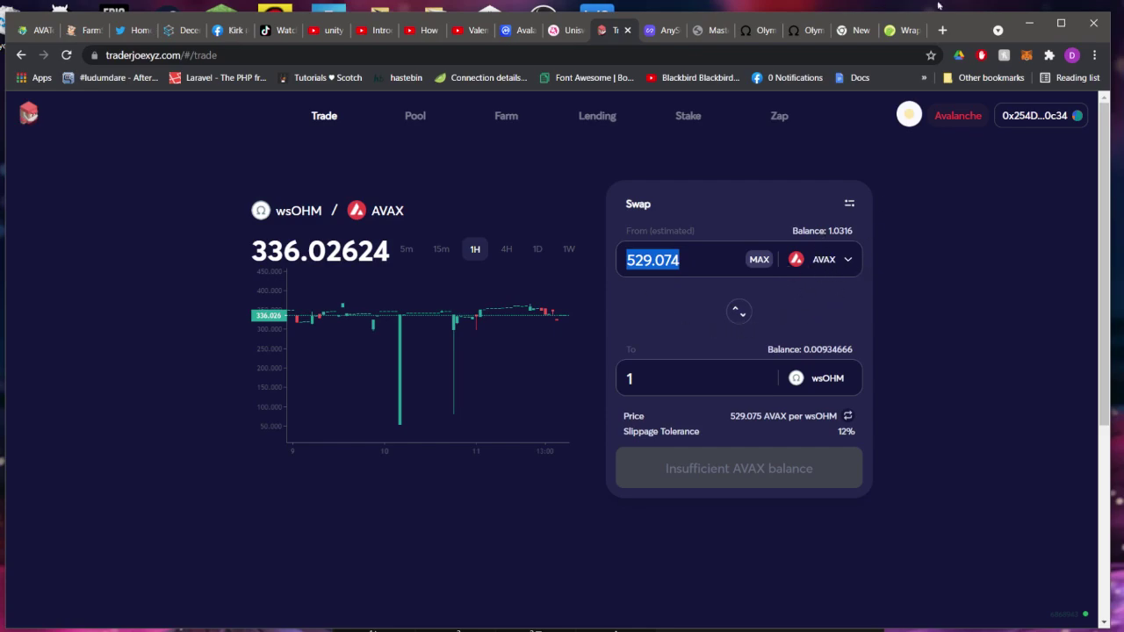
- Select the $28,723.38 wsOHM price on CoinGecko
click(904, 31)
scroll(472, 441, up, 5)
scroll(451, 398, up, 10)
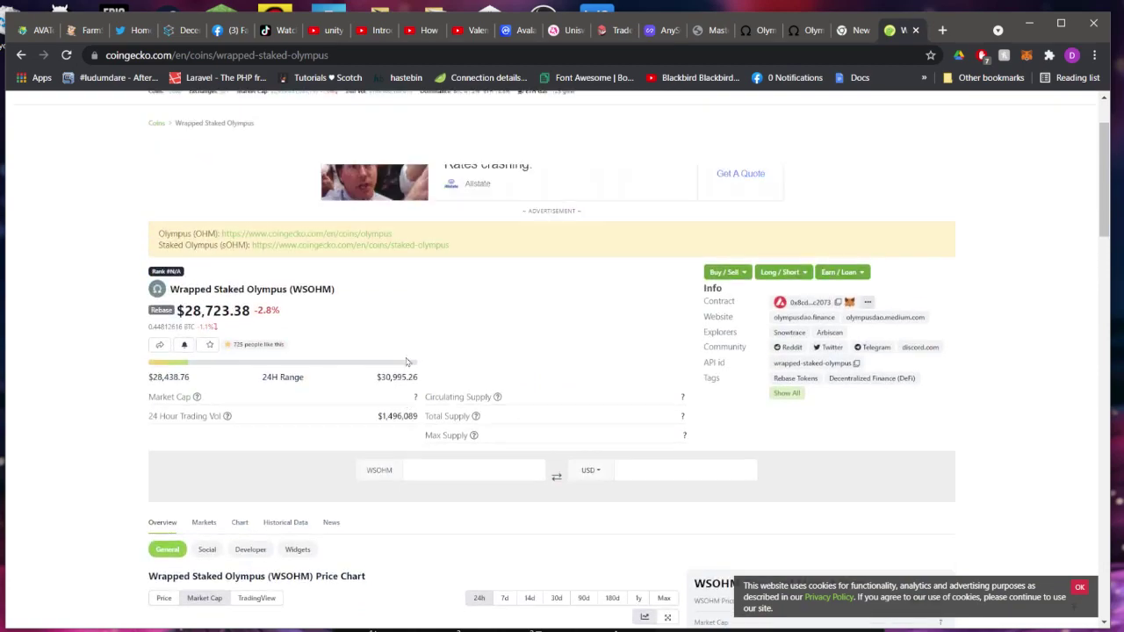
double_click(193, 404)
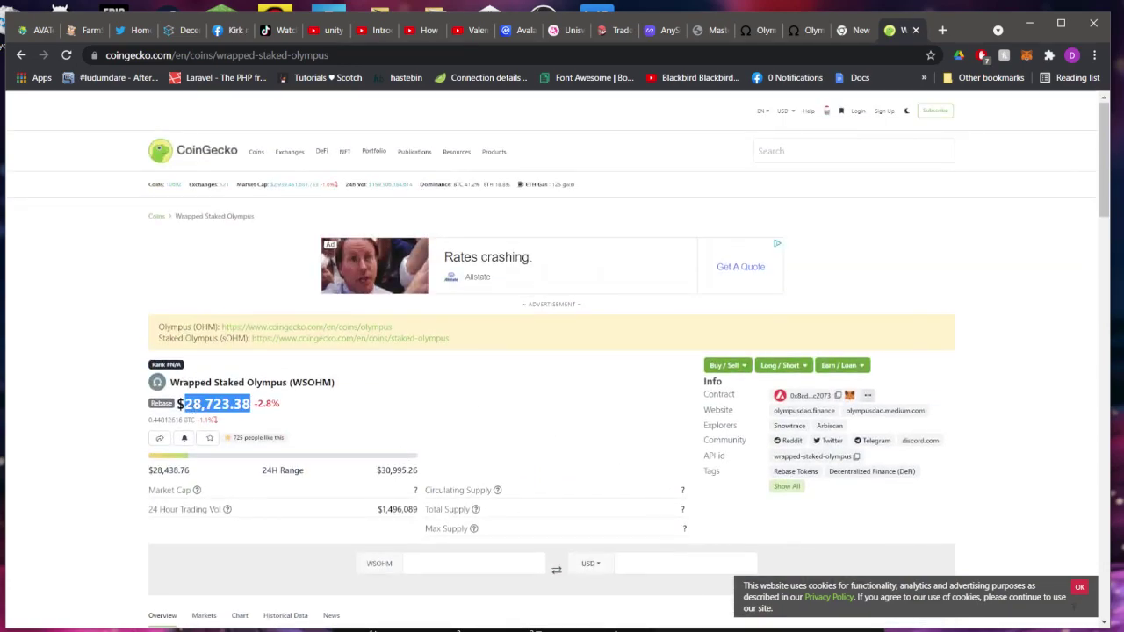
- Reset Calculator to 0 by multiplying the previous result by 0
key(alt+Tab)
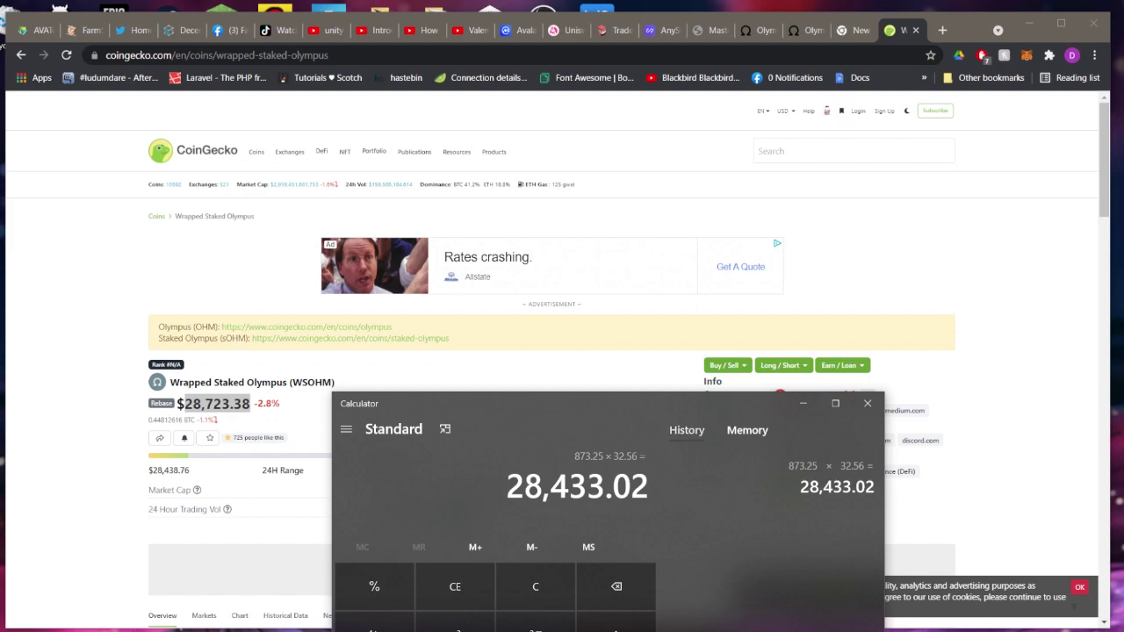
drag(591, 421, 589, 423)
key(asterisk)
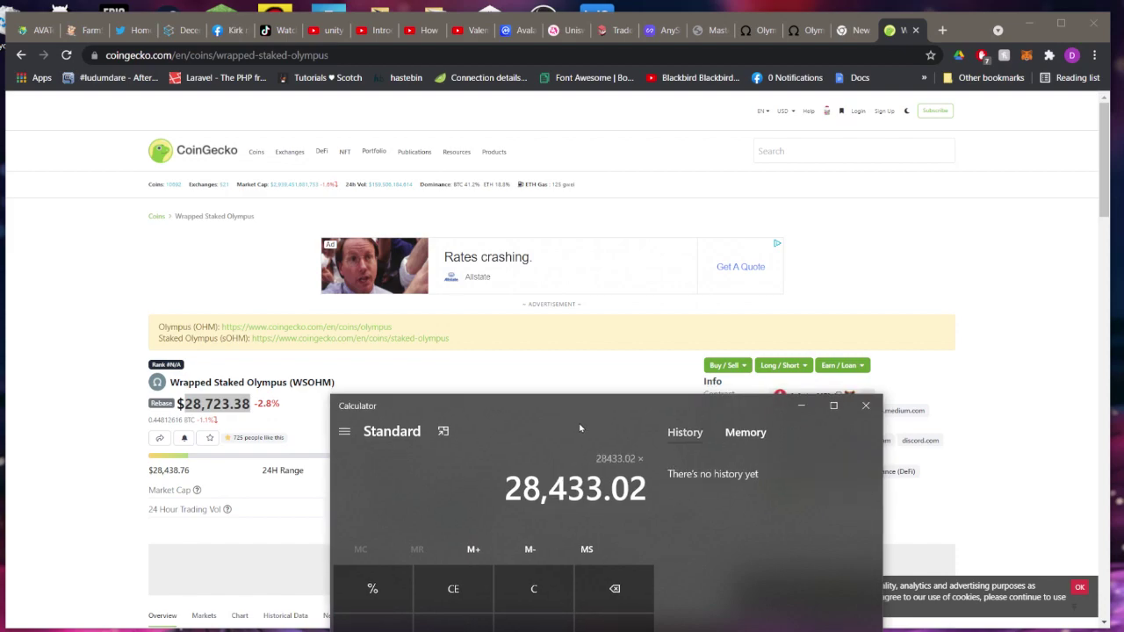
key(0)
key(Return)
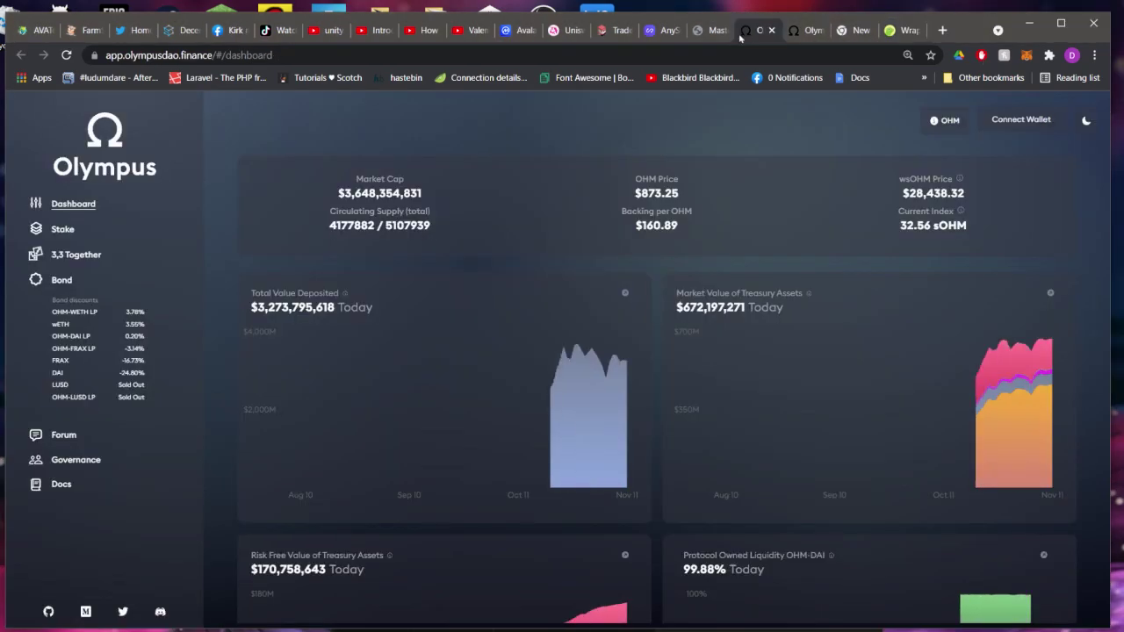
- Compute 873.25*32.56 = 28,433.02 in Calculator, then return to CoinGecko's wsOHM page
click(747, 30)
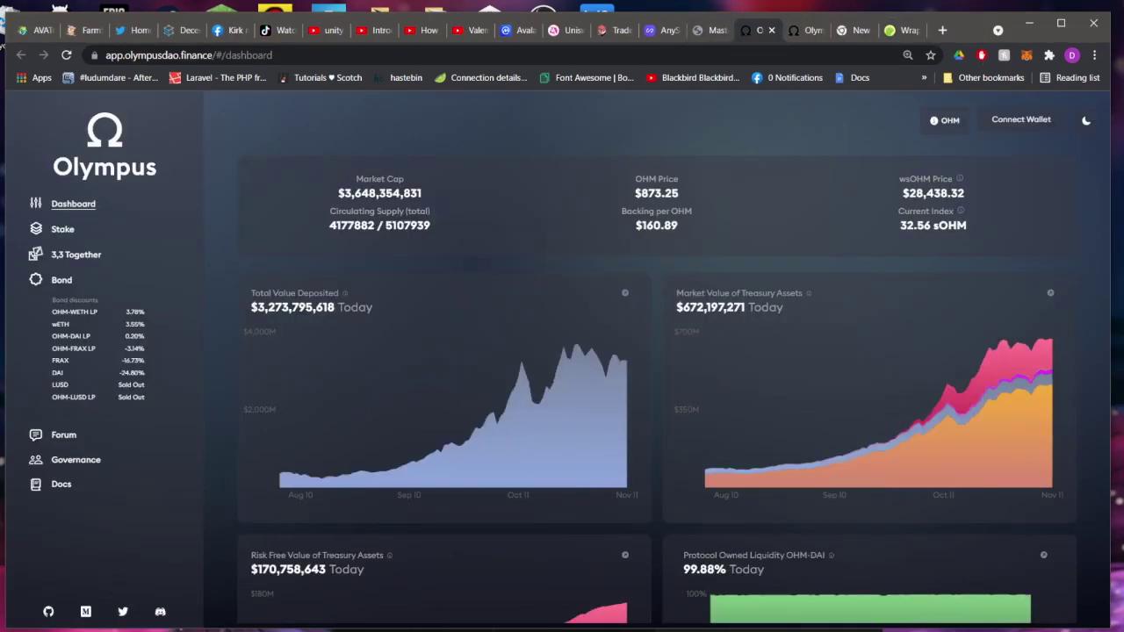
key(alt+Tab)
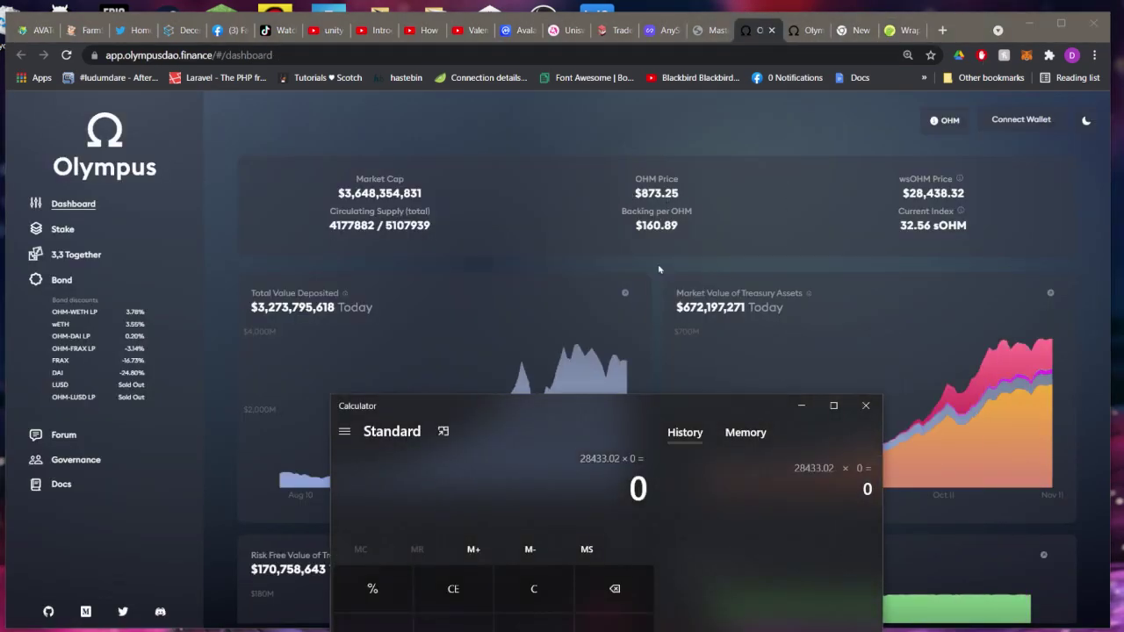
text(873)
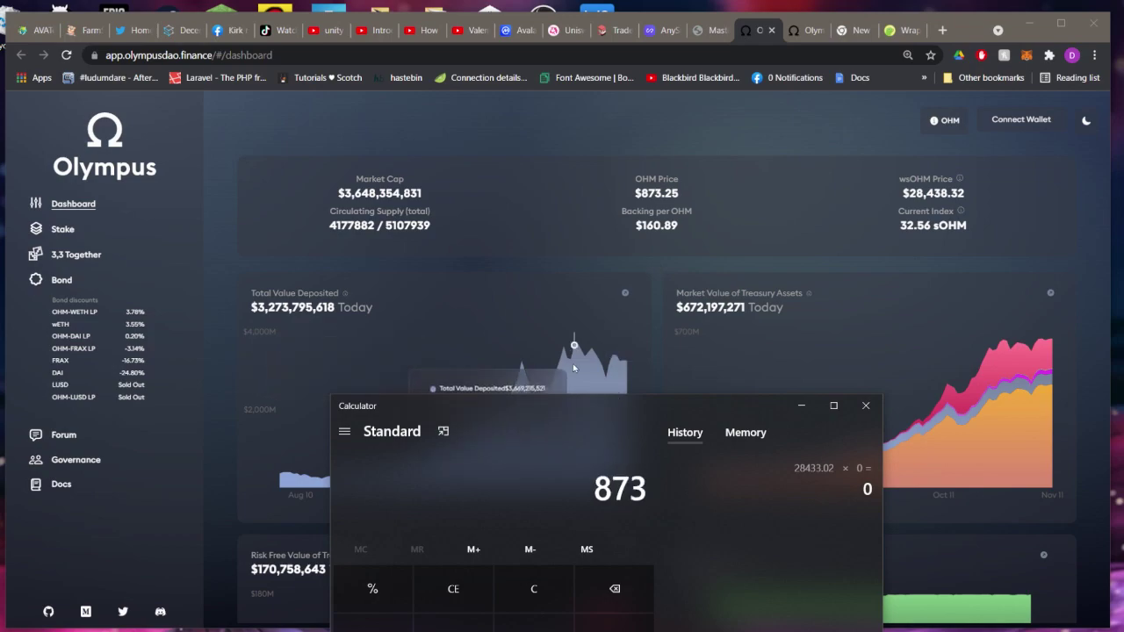
text(.25)
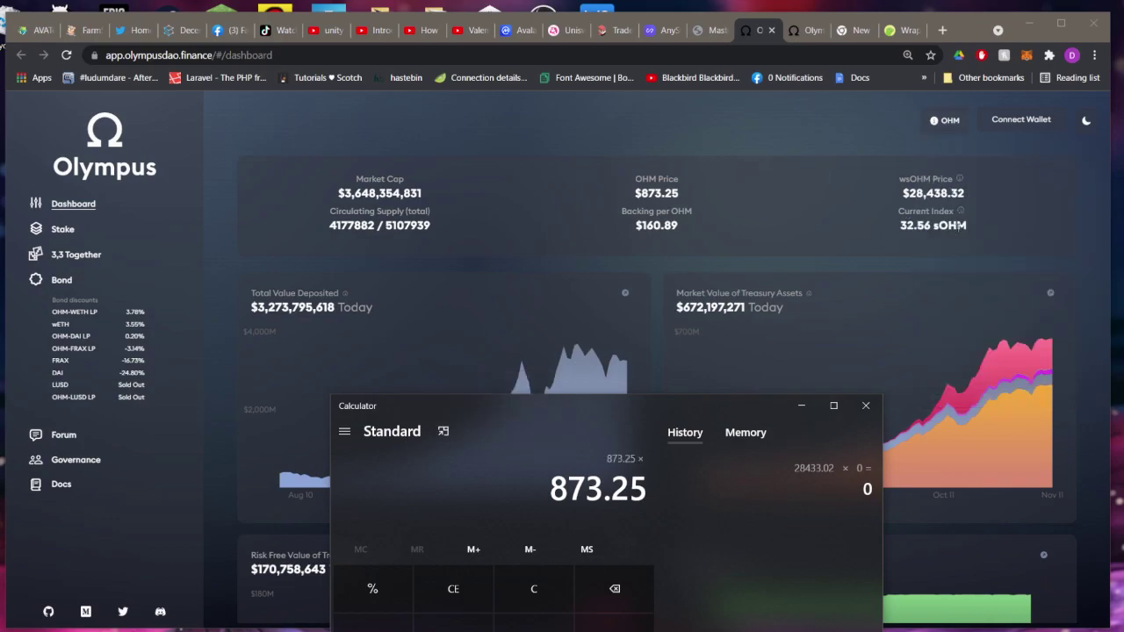
text(*32.56)
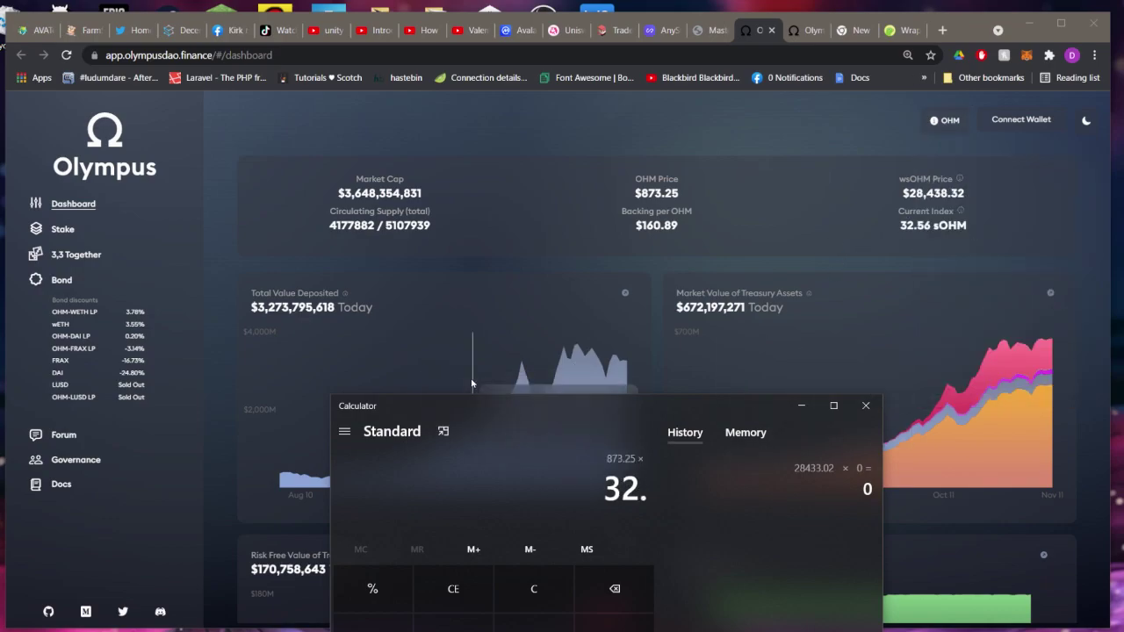
key(Return)
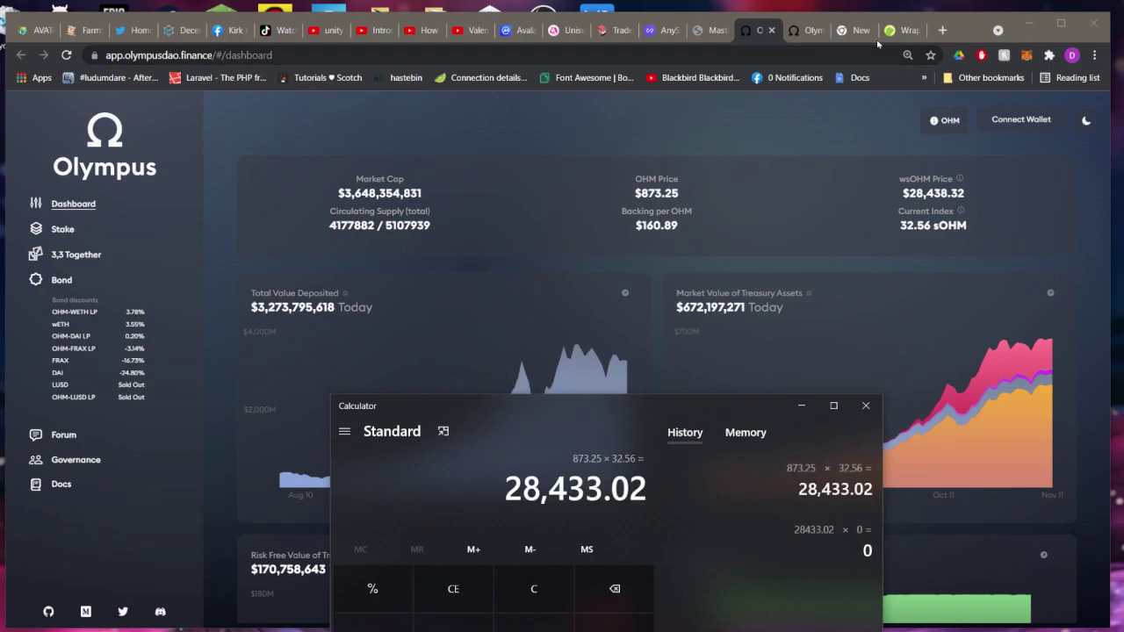
click(903, 30)
- Find and select Trader Joe's MIM/WSOHM price of $28,596.99 in CoinGecko's markets table, then return to Trader Joe
scroll(338, 313, down, 3)
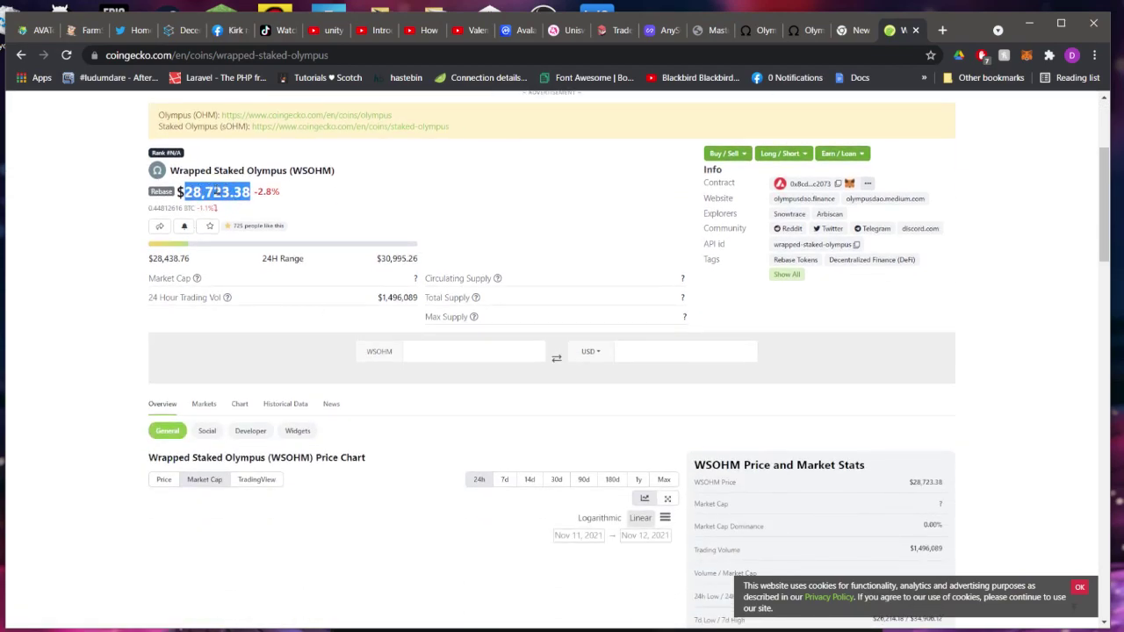
scroll(276, 201, down, 8)
scroll(409, 215, down, 3)
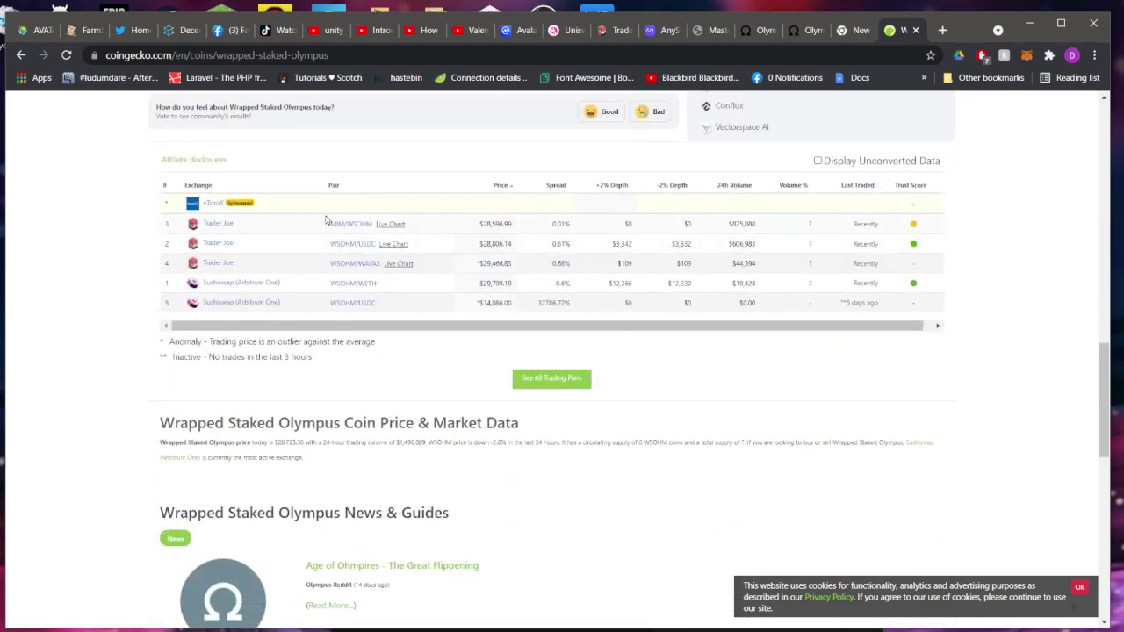
drag(479, 224, 517, 226)
click(606, 32)
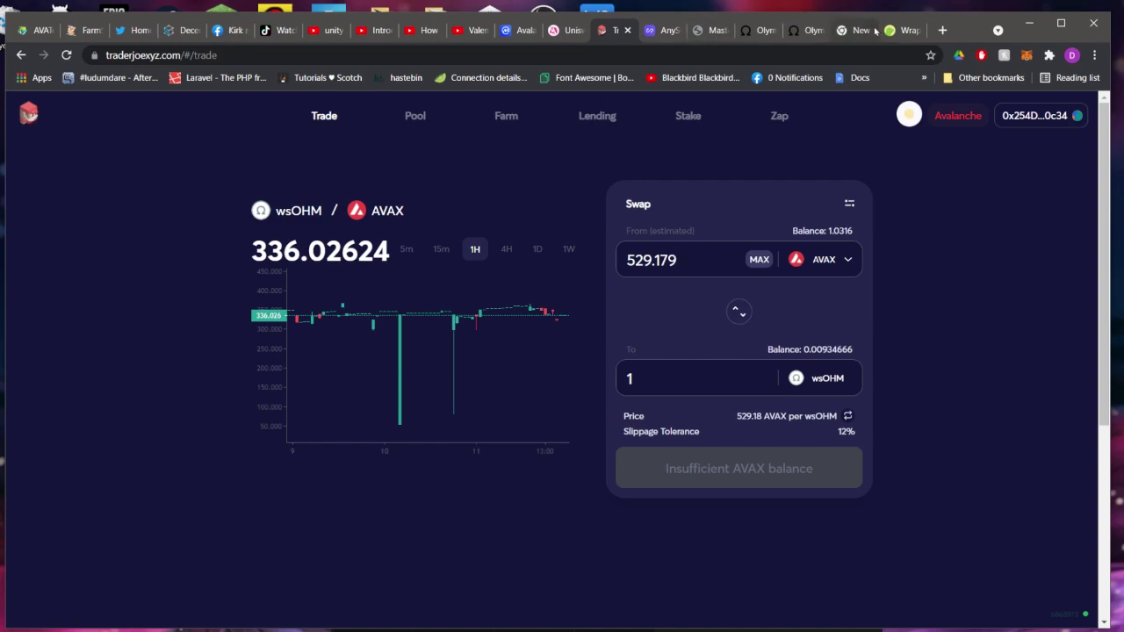
- Bring up the Olympus dashboard showing the 32.56 sOHM current index
click(740, 32)
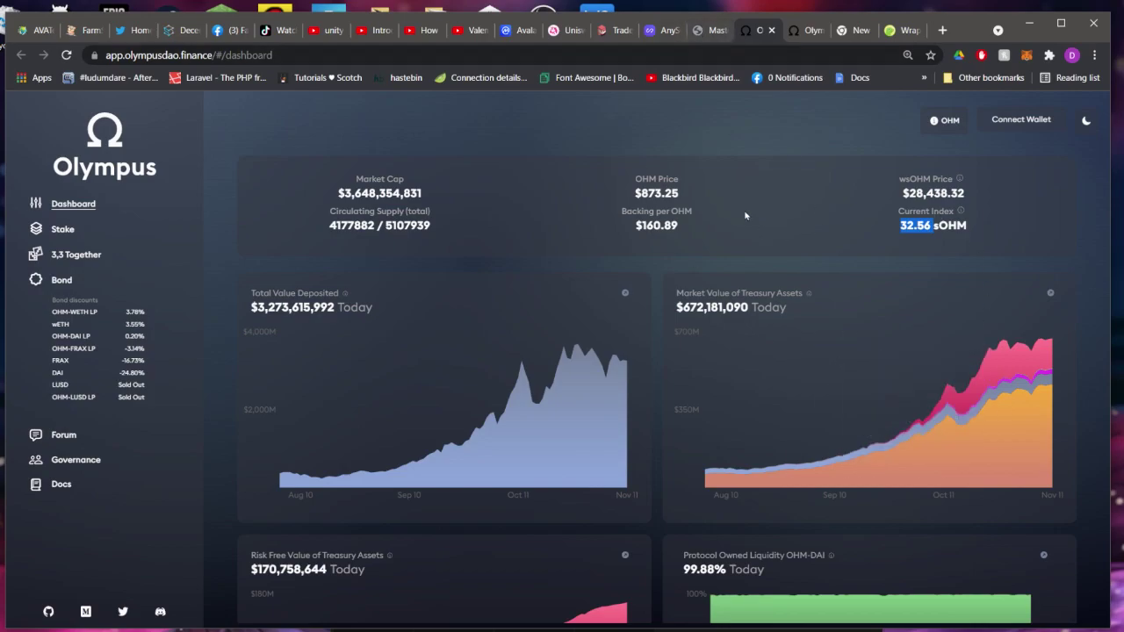
- Flip between Trader Joe, the Olympus dashboard and the Olympus Stake page
click(614, 30)
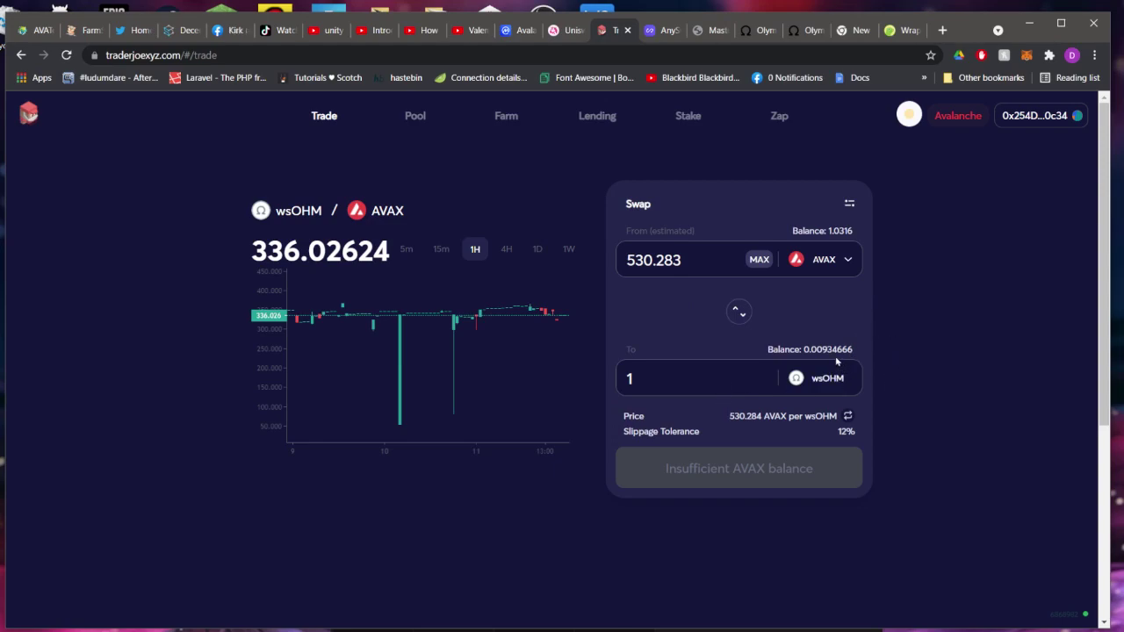
click(761, 31)
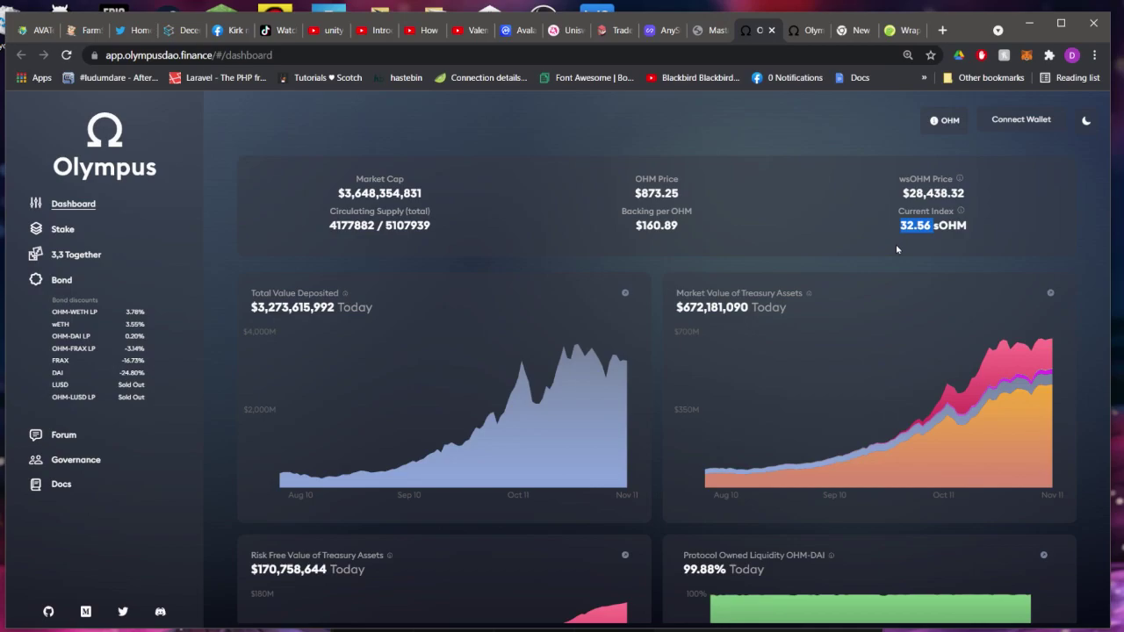
click(804, 30)
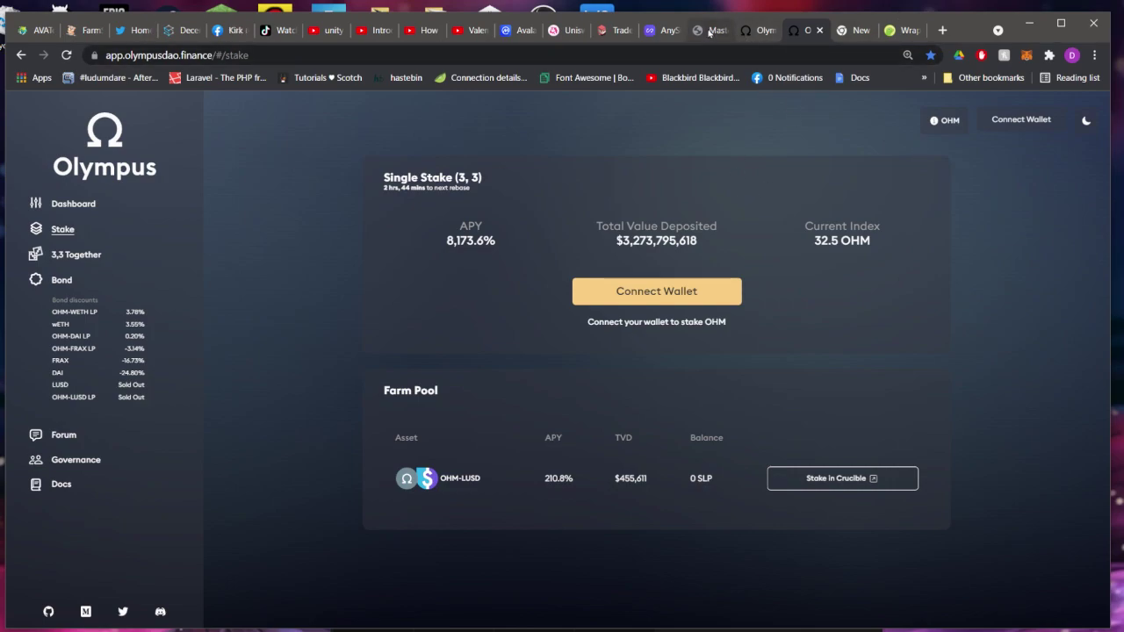
click(760, 32)
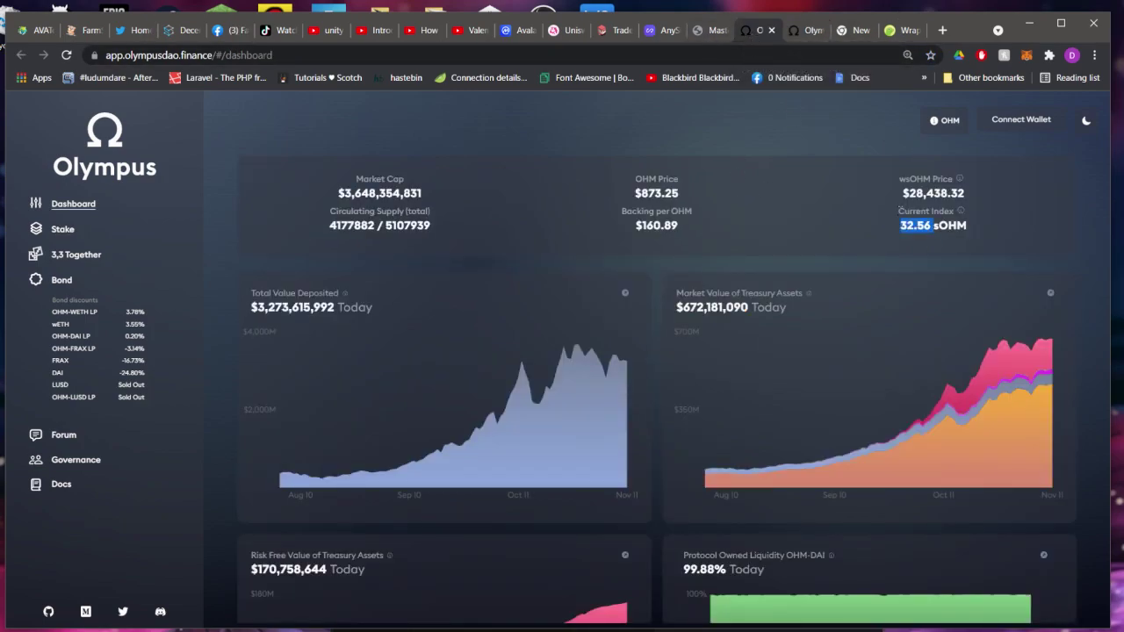
- Highlight the 32.56 sOHM current index on the dashboard, compare it with the Stake page, then go to Anyswap
click(899, 230)
drag(894, 225, 971, 224)
click(806, 30)
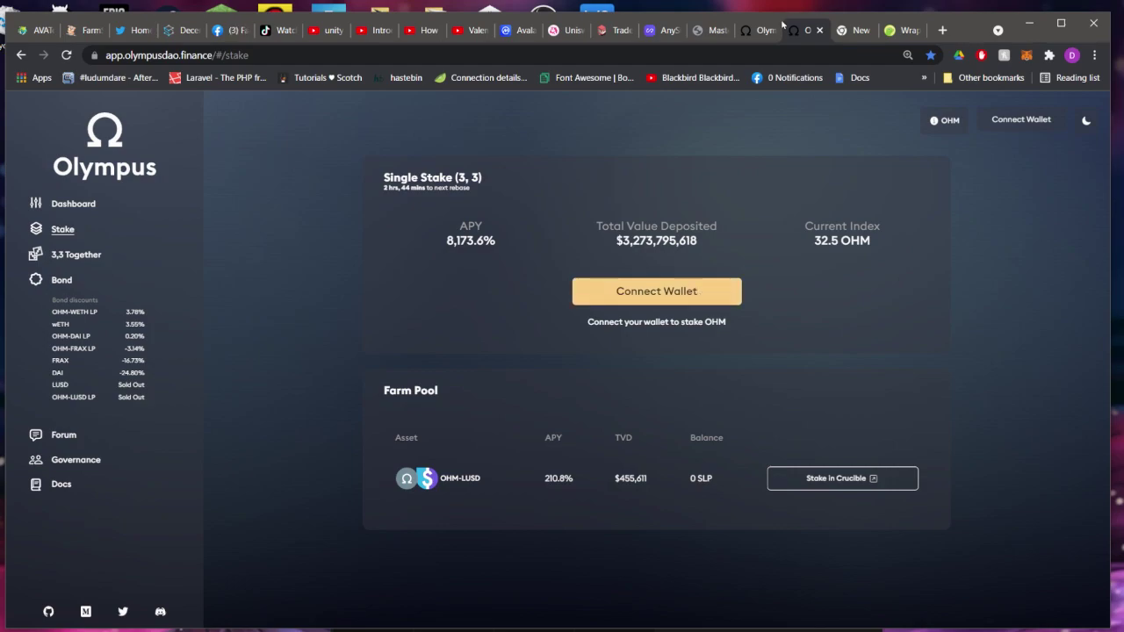
click(660, 30)
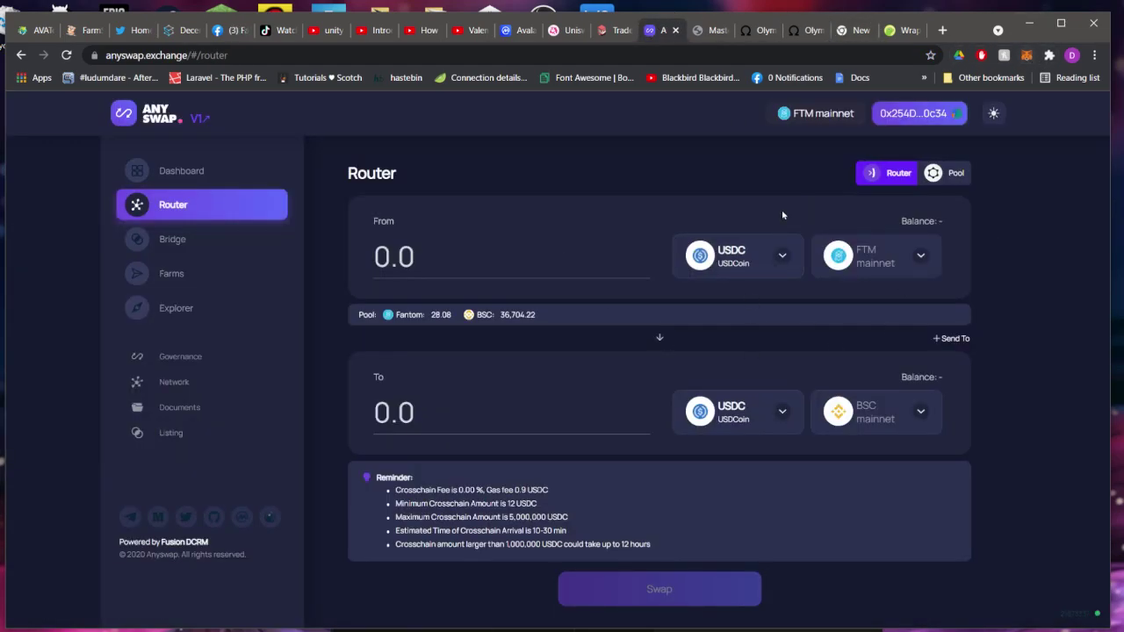
- Browse Anyswap's network list and sending-token picker, searching 'ws', without changing anything
click(882, 254)
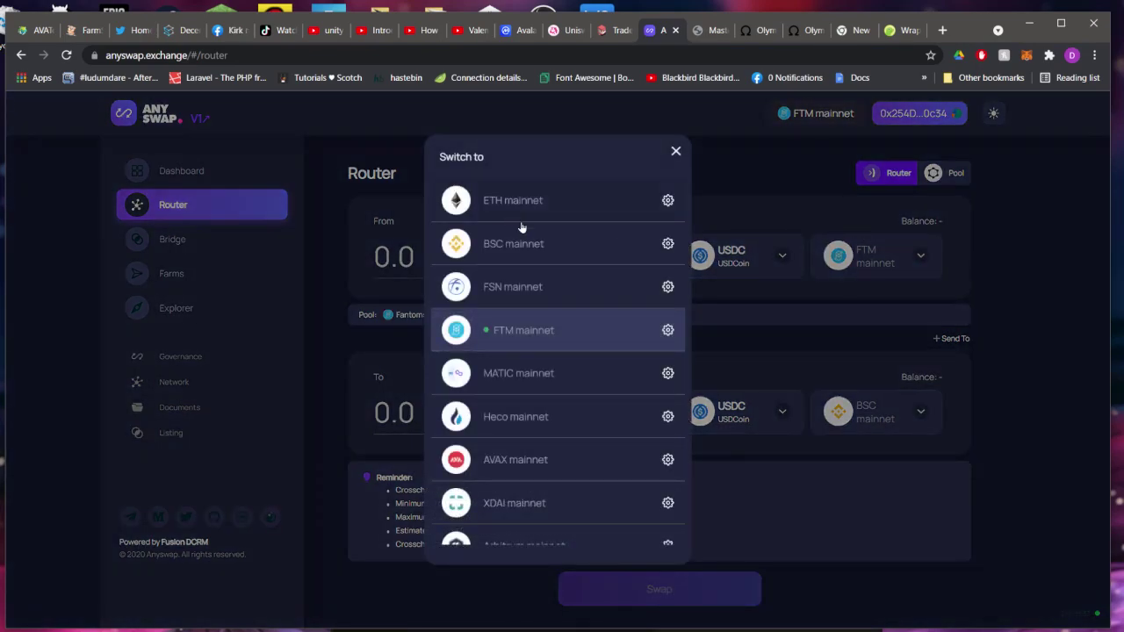
click(923, 205)
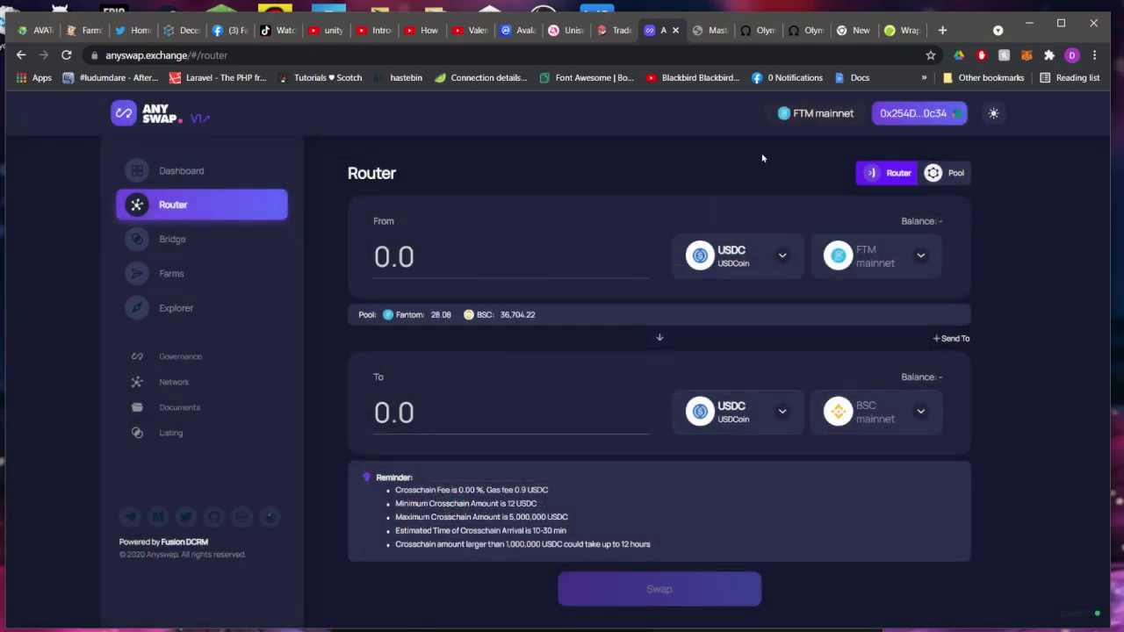
click(167, 175)
click(167, 205)
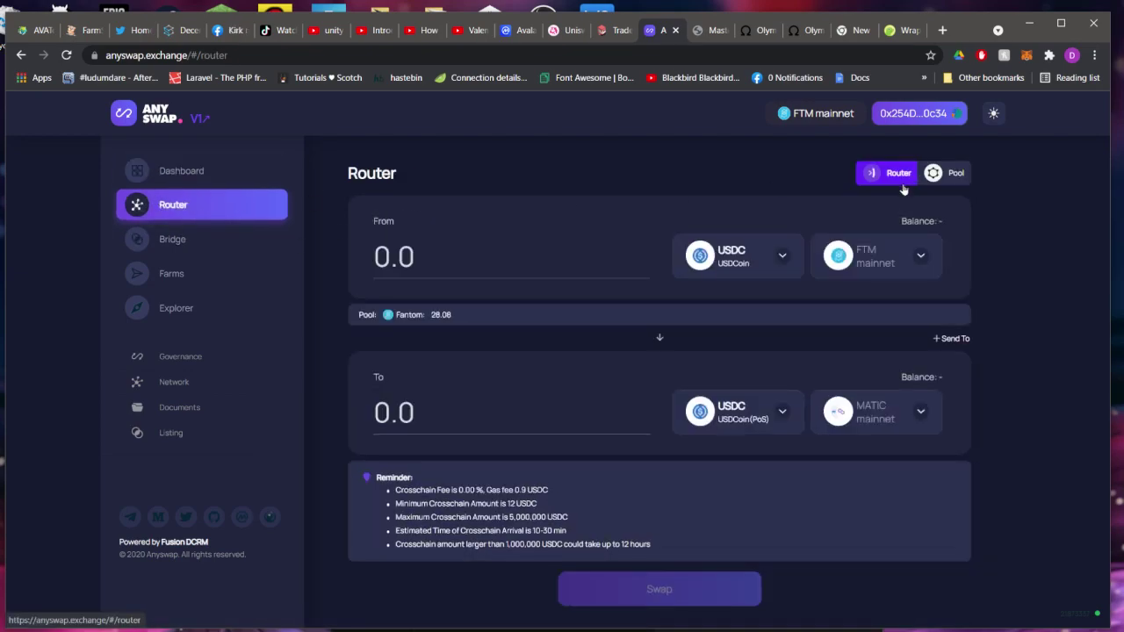
click(906, 256)
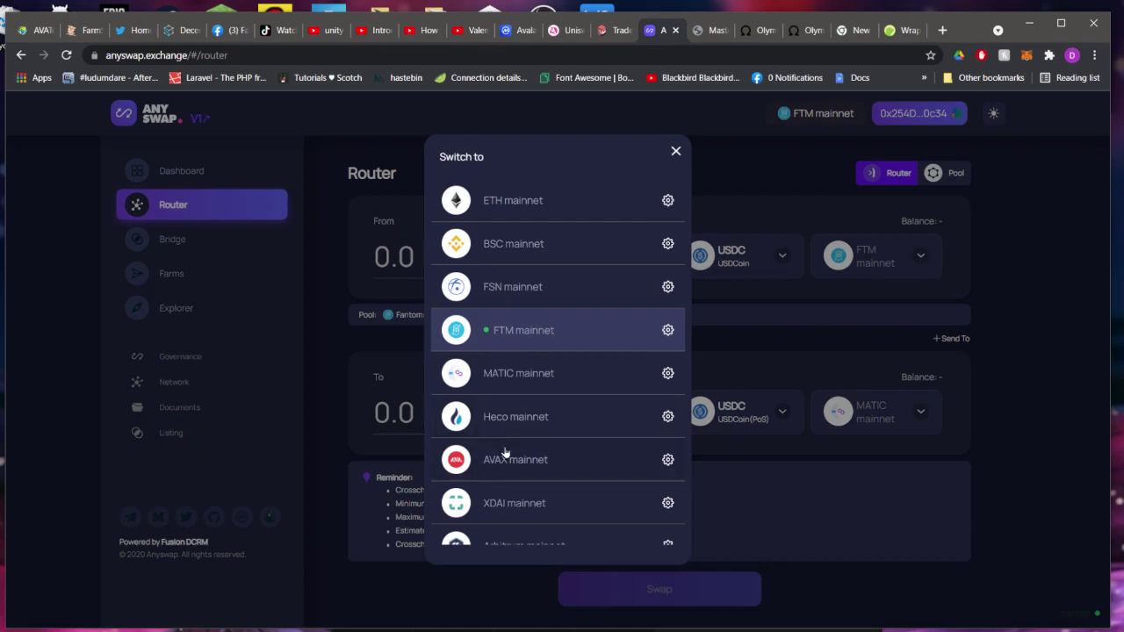
click(773, 252)
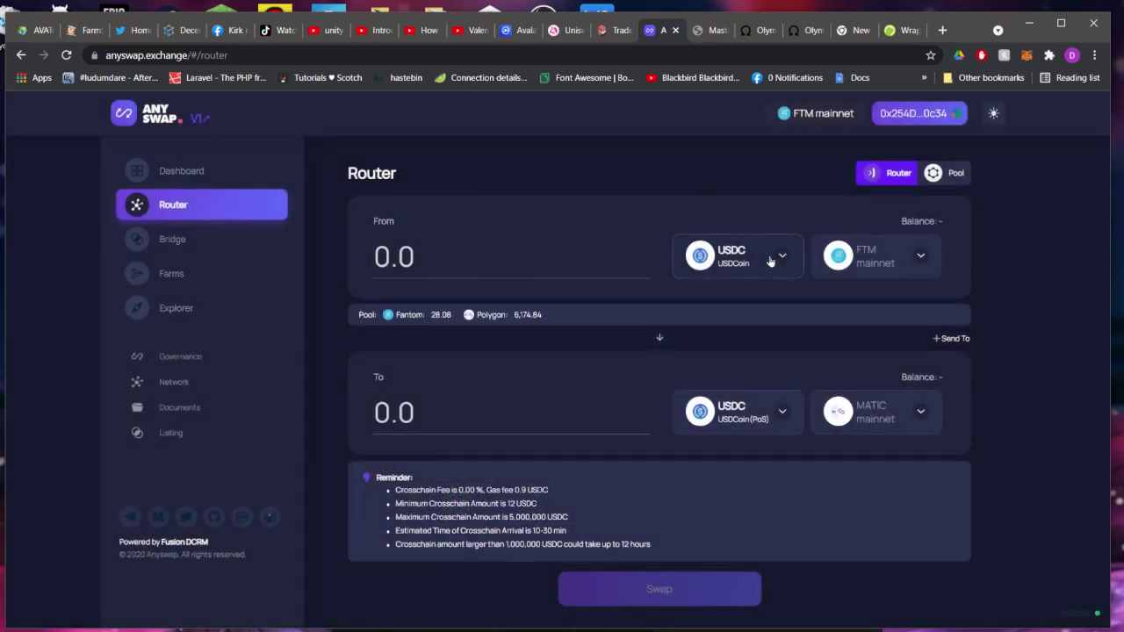
click(771, 261)
text(ws)
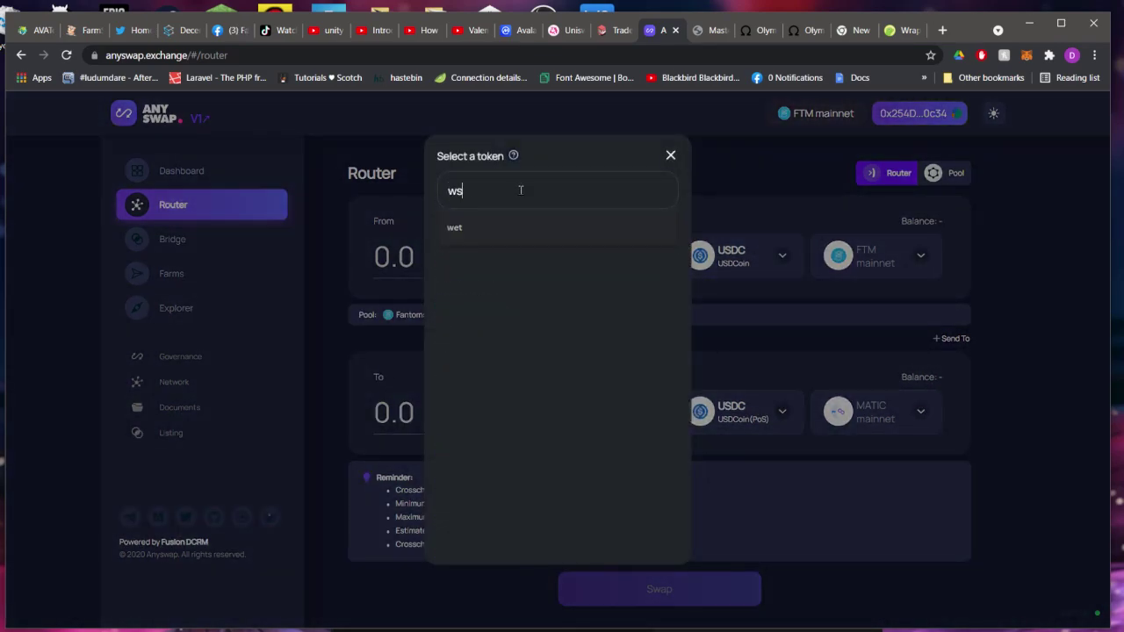
click(1011, 209)
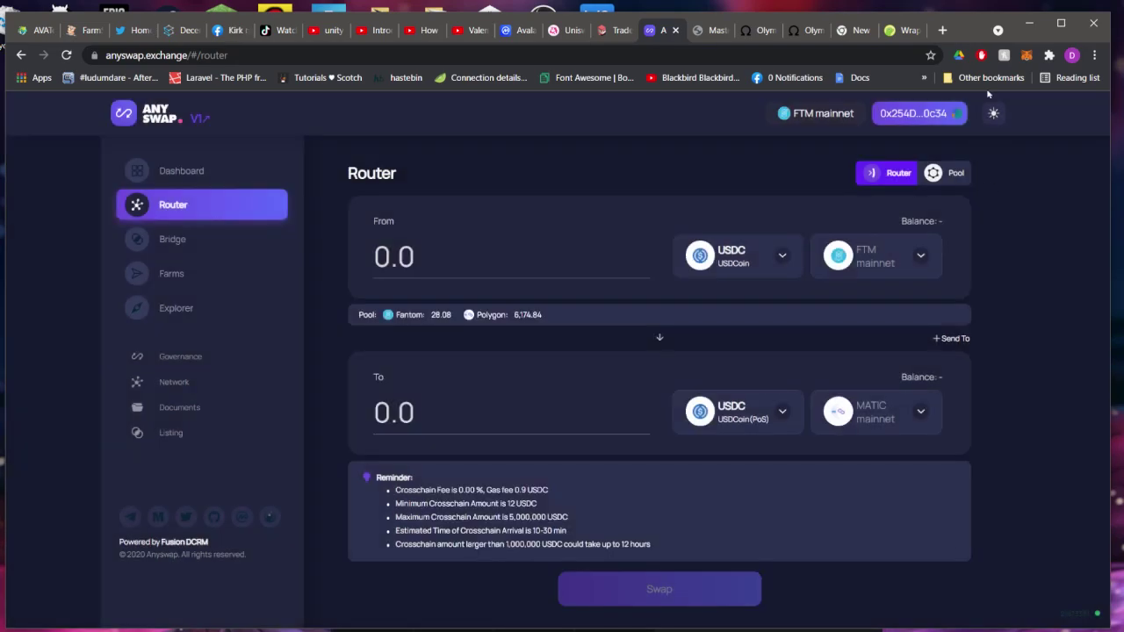
- Switch the network to AVAX mainnet and choose wsOHM as the token to send
click(801, 120)
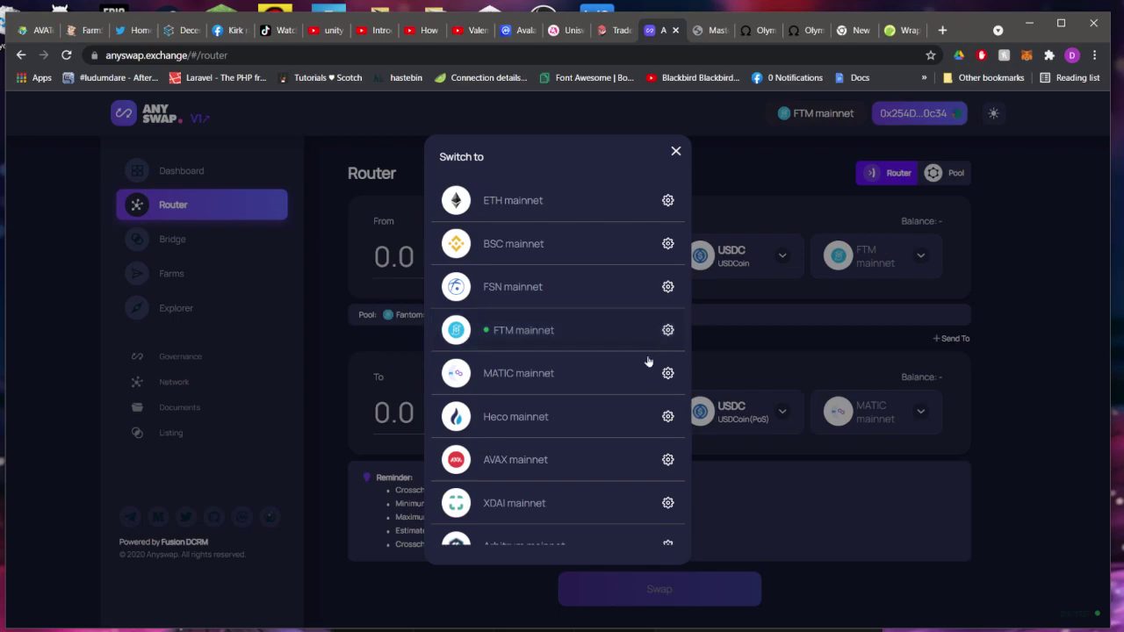
click(66, 55)
click(615, 459)
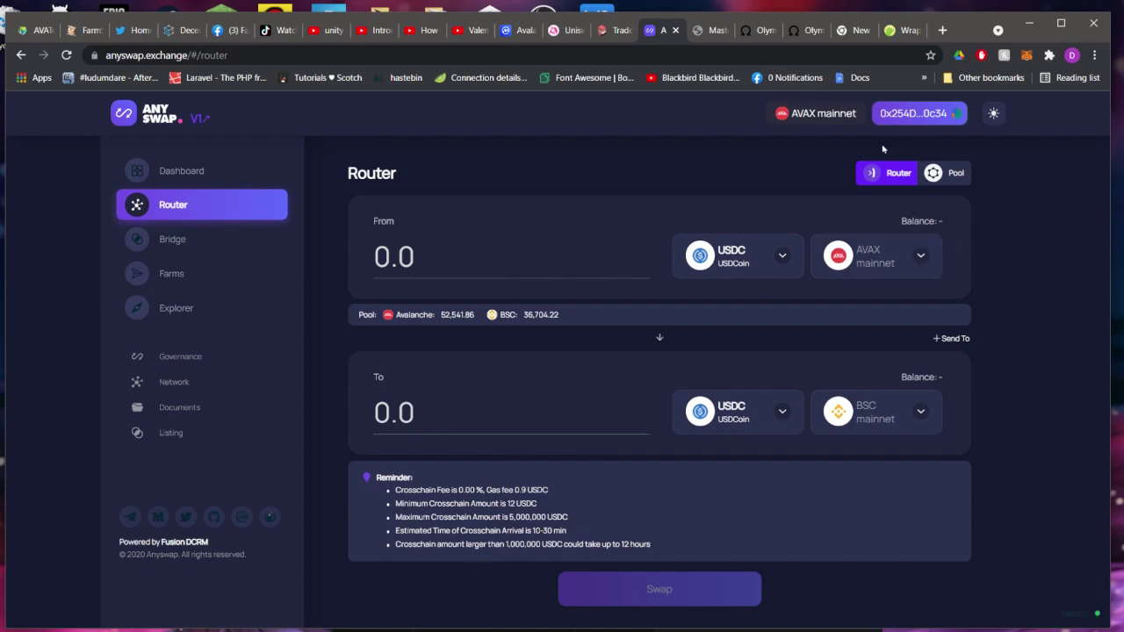
click(733, 256)
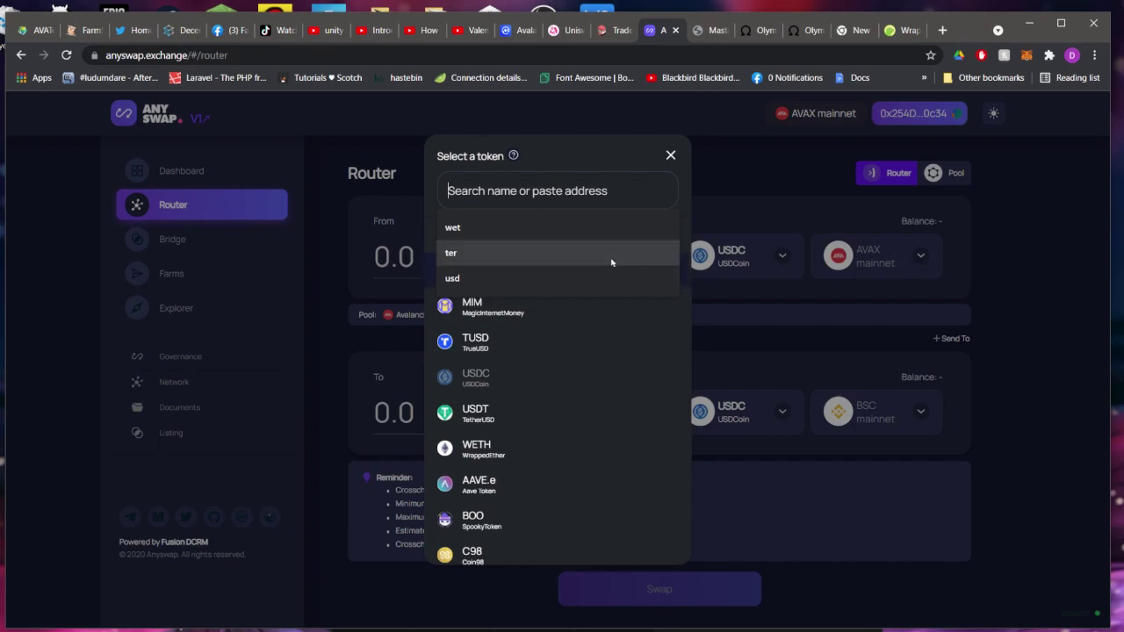
text(ws)
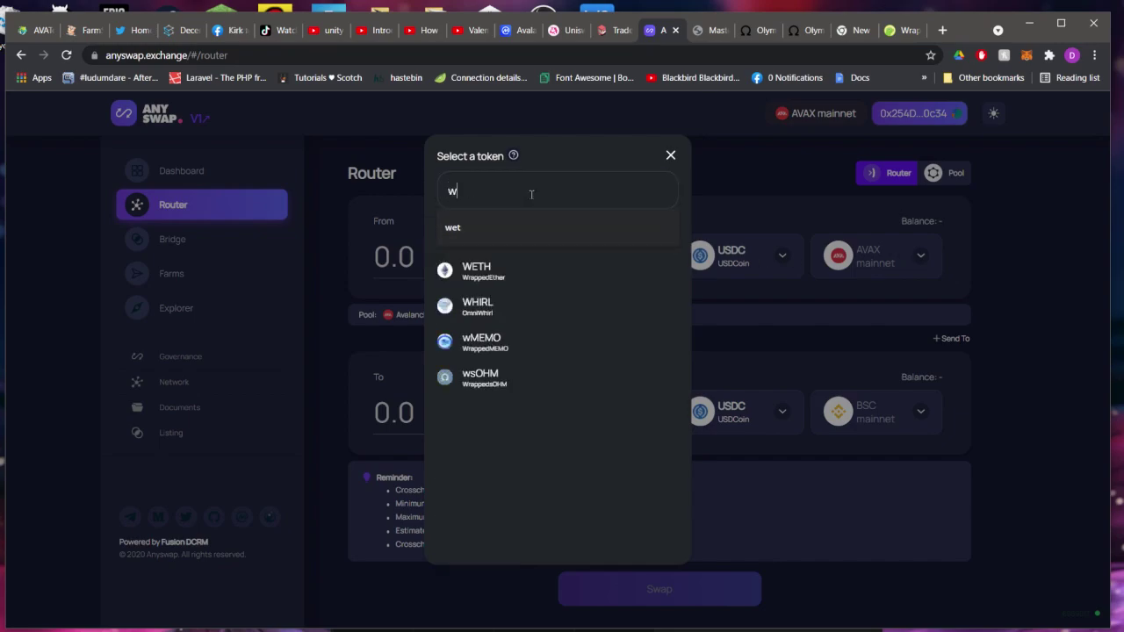
click(502, 235)
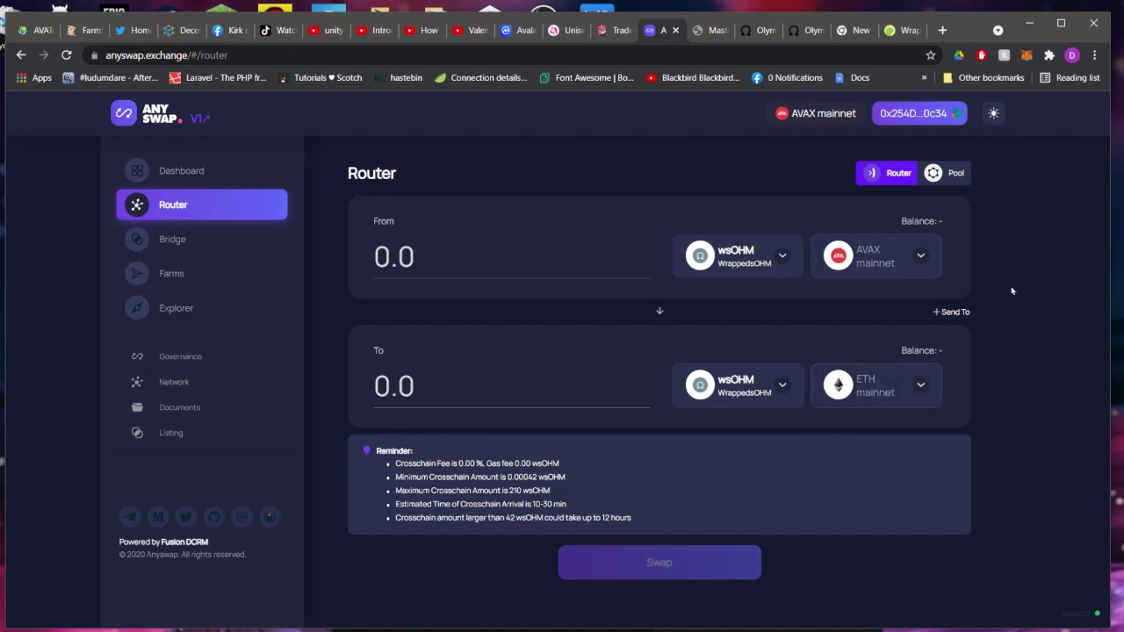
- Check MetaMask's assets for the 0.009347 wsOHM balance, then click into the From amount field
click(1024, 55)
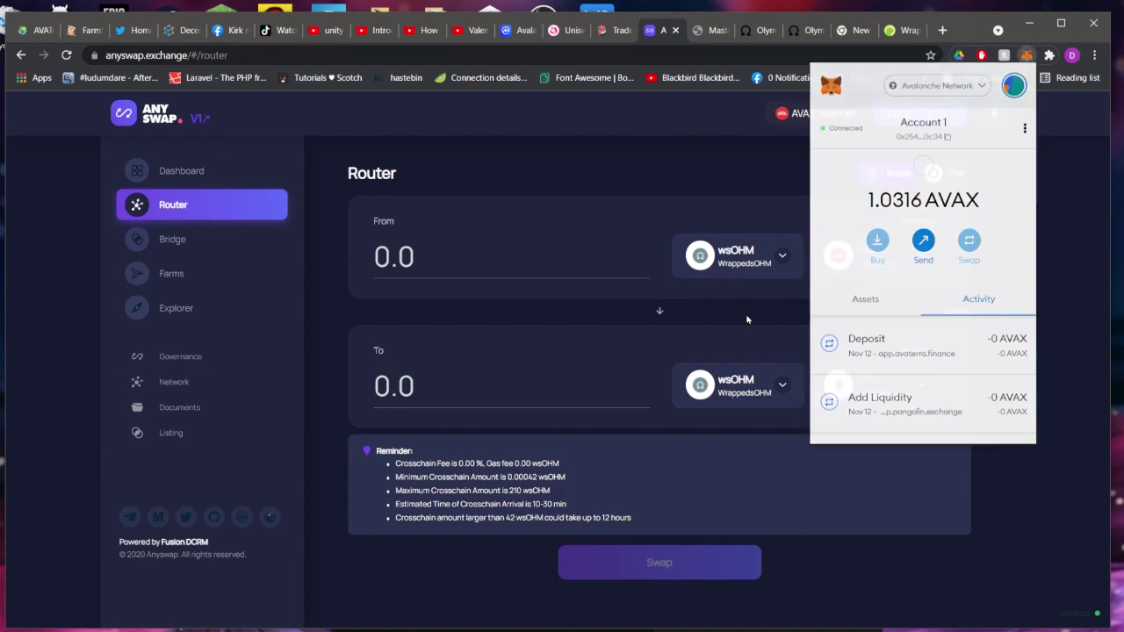
click(746, 313)
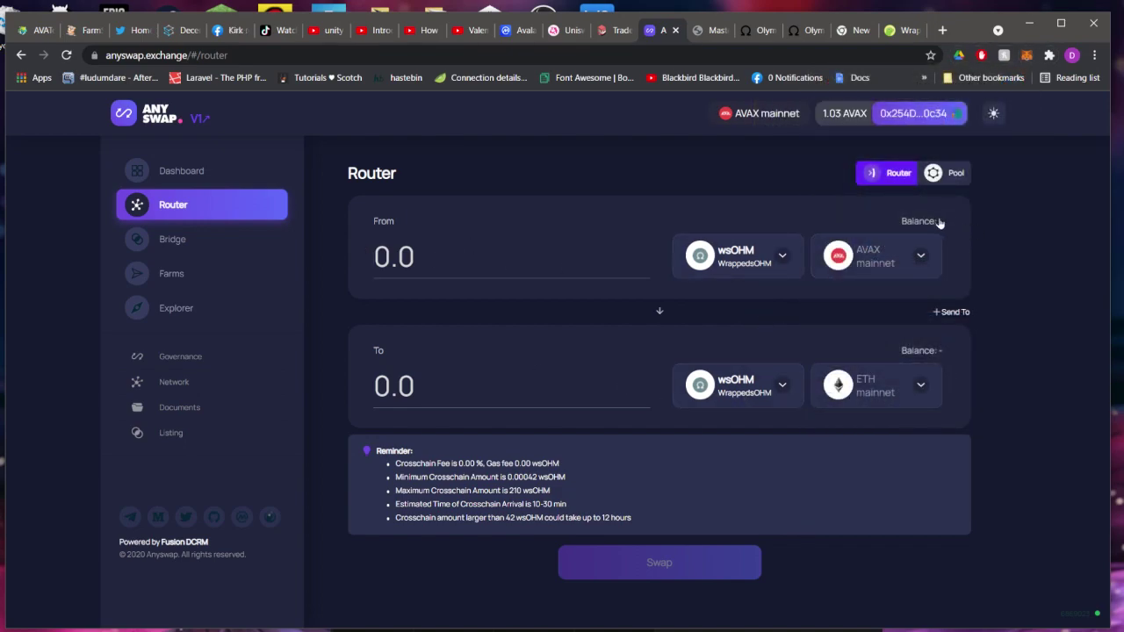
click(1026, 55)
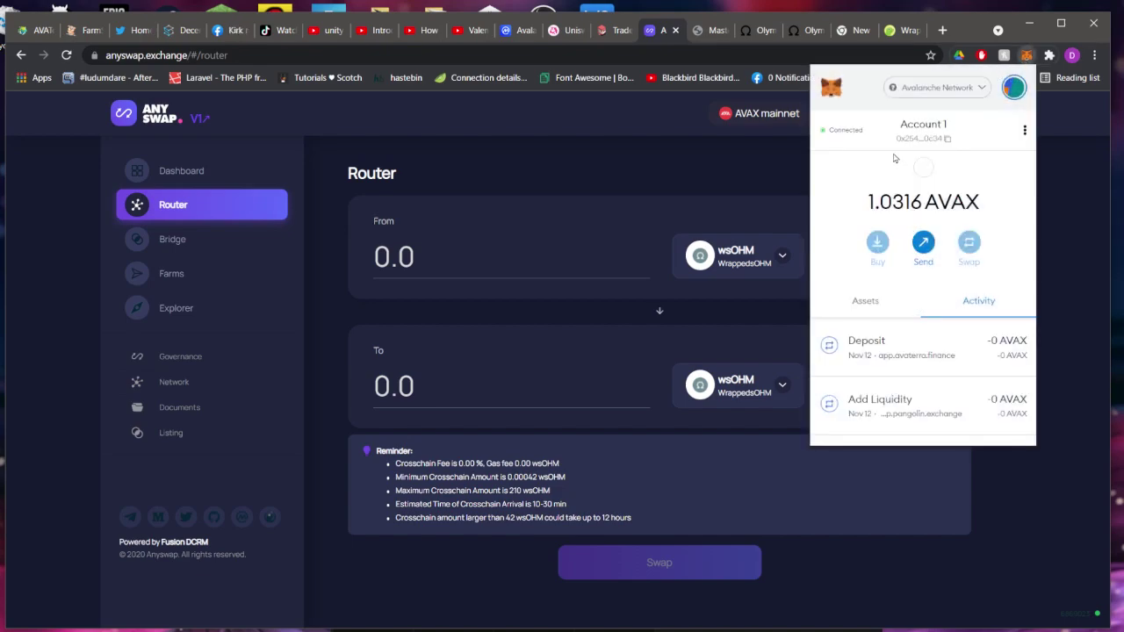
click(914, 306)
scroll(951, 320, down, 1)
scroll(950, 320, down, 8)
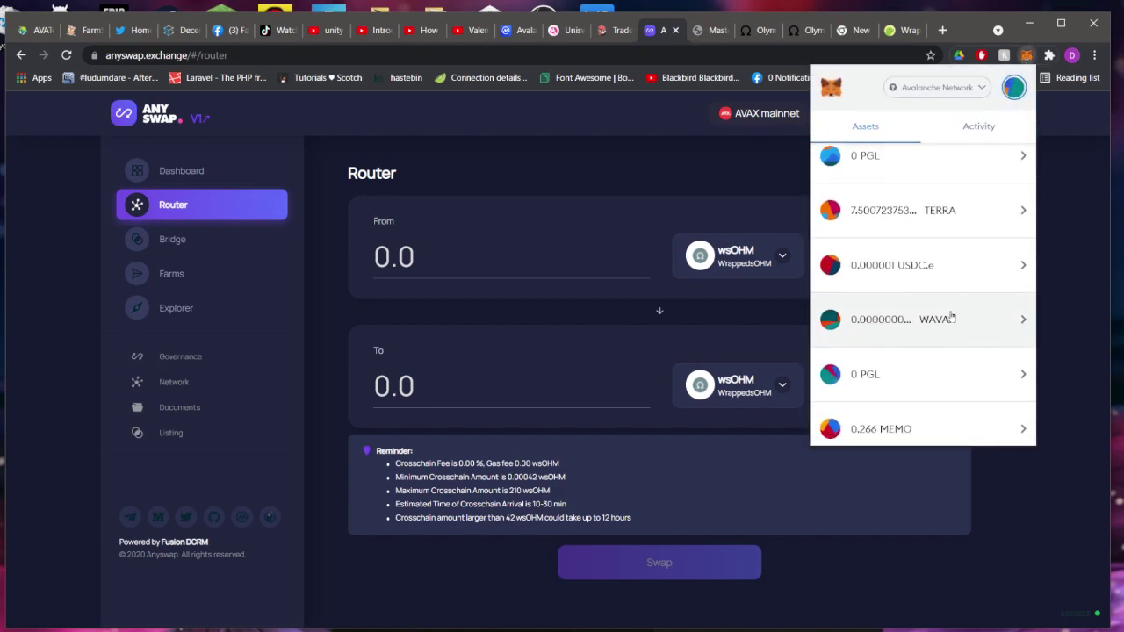
scroll(945, 340, down, 2)
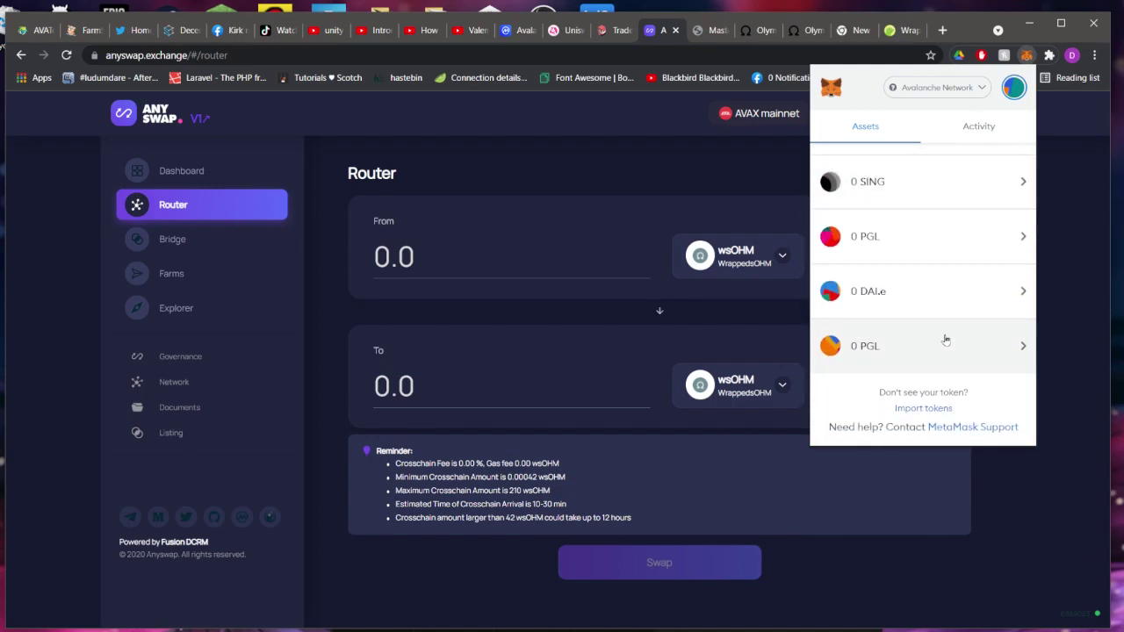
scroll(944, 329, up, 5)
scroll(944, 324, up, 6)
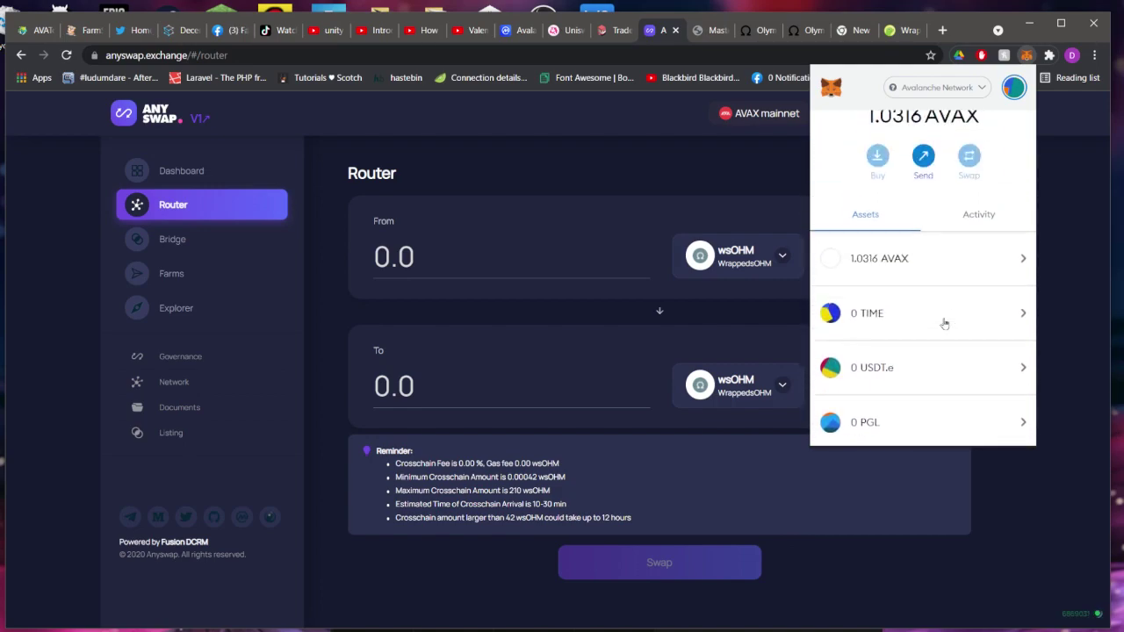
scroll(943, 321, down, 2)
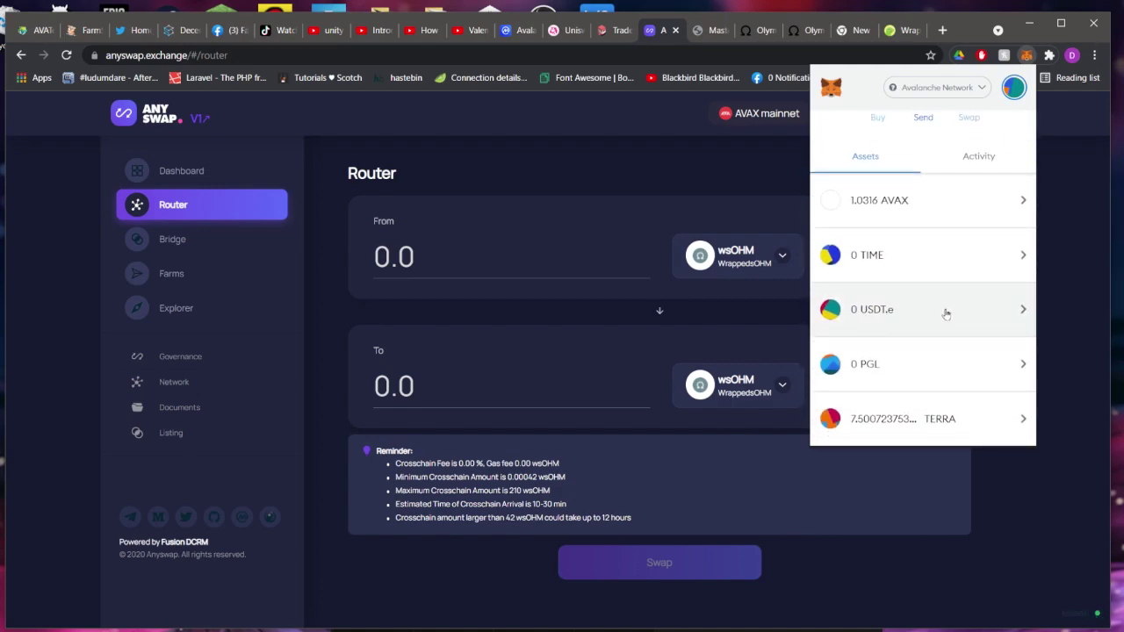
click(602, 204)
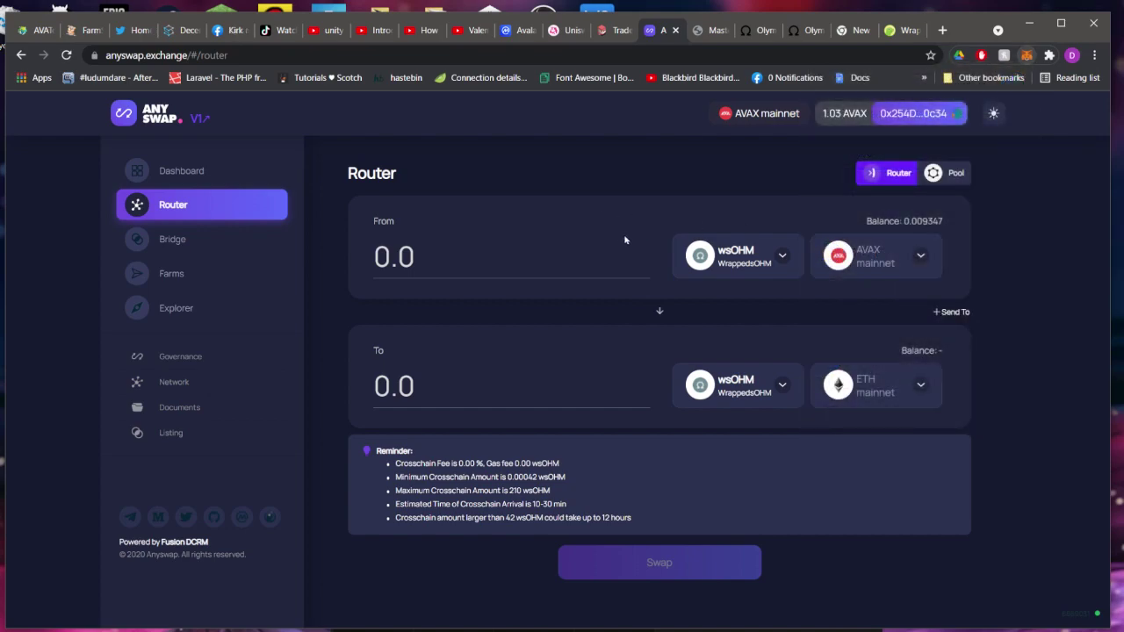
click(549, 261)
- Enter .00934 as the wsOHM bridge amount, then check MetaMask's networks without changing them
text(.009)
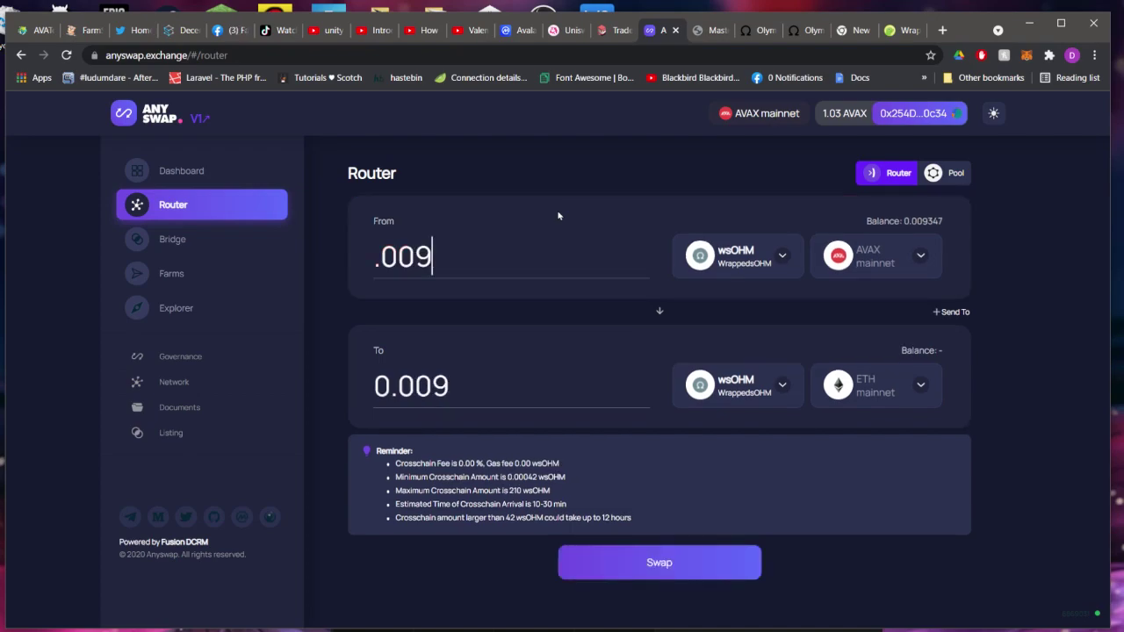
text(34)
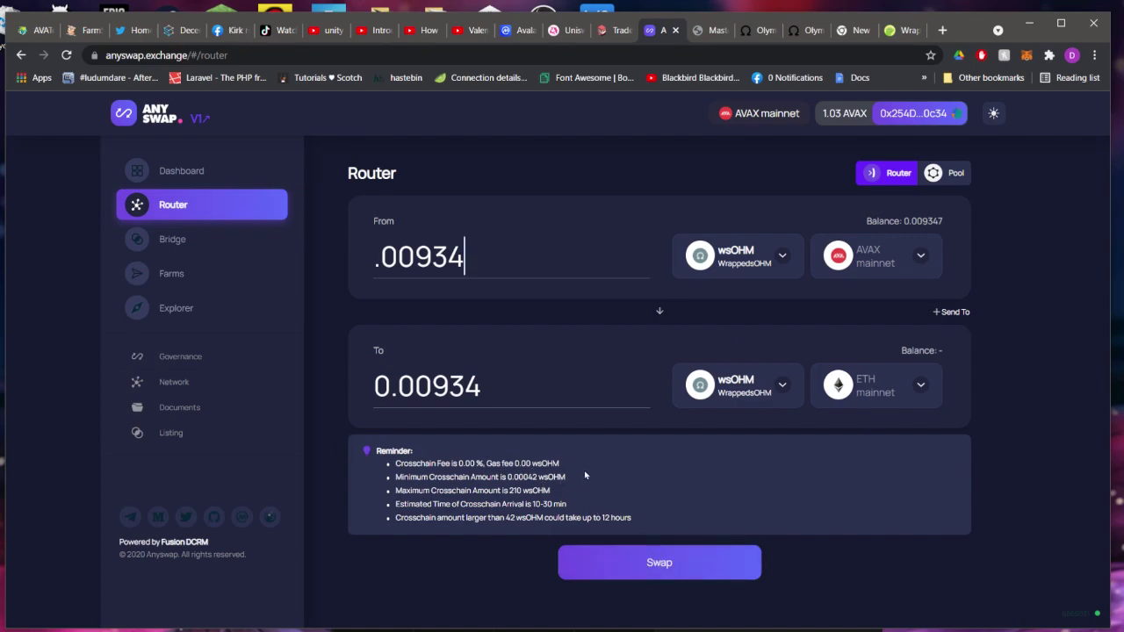
click(1025, 54)
click(935, 87)
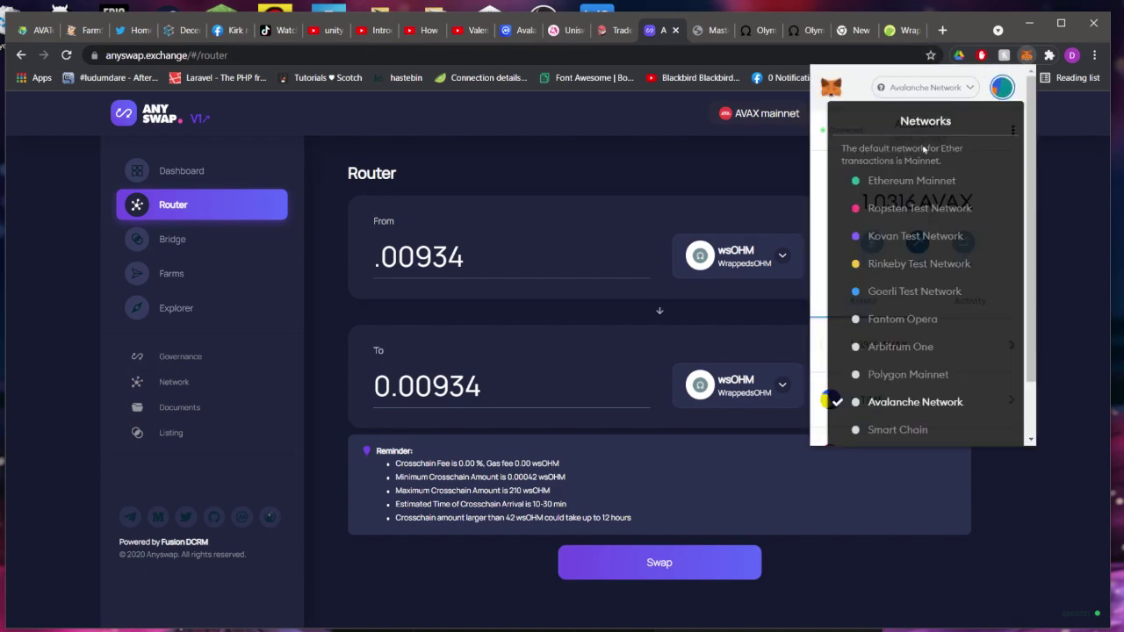
click(677, 163)
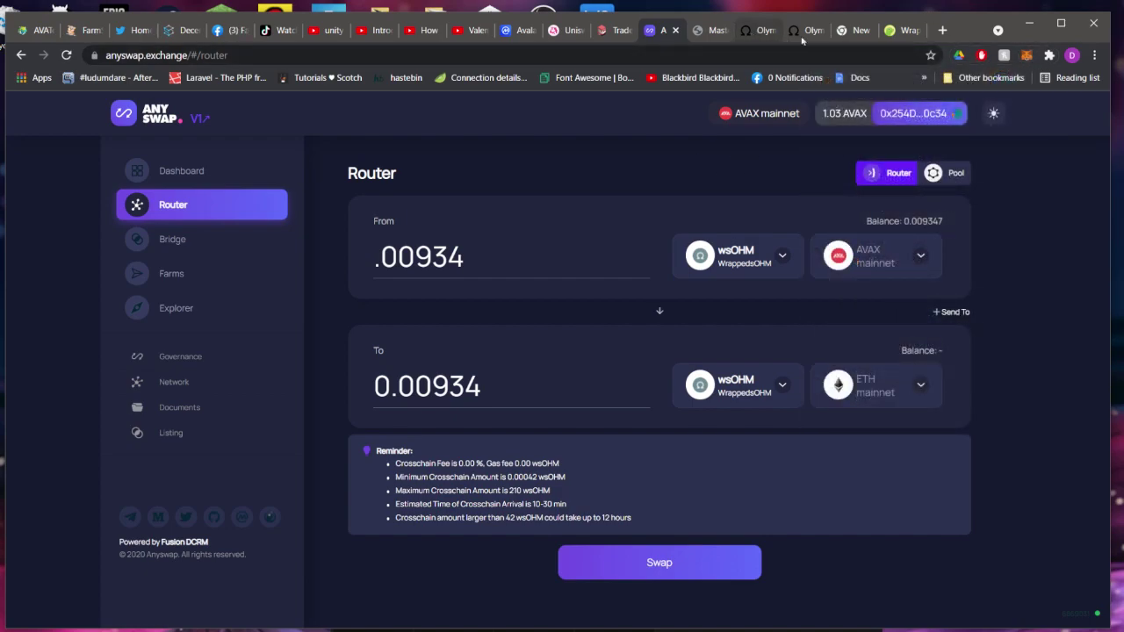
- On the Olympus stake page, switch MetaMask to Ethereum Mainnet and connect the wallet
click(804, 35)
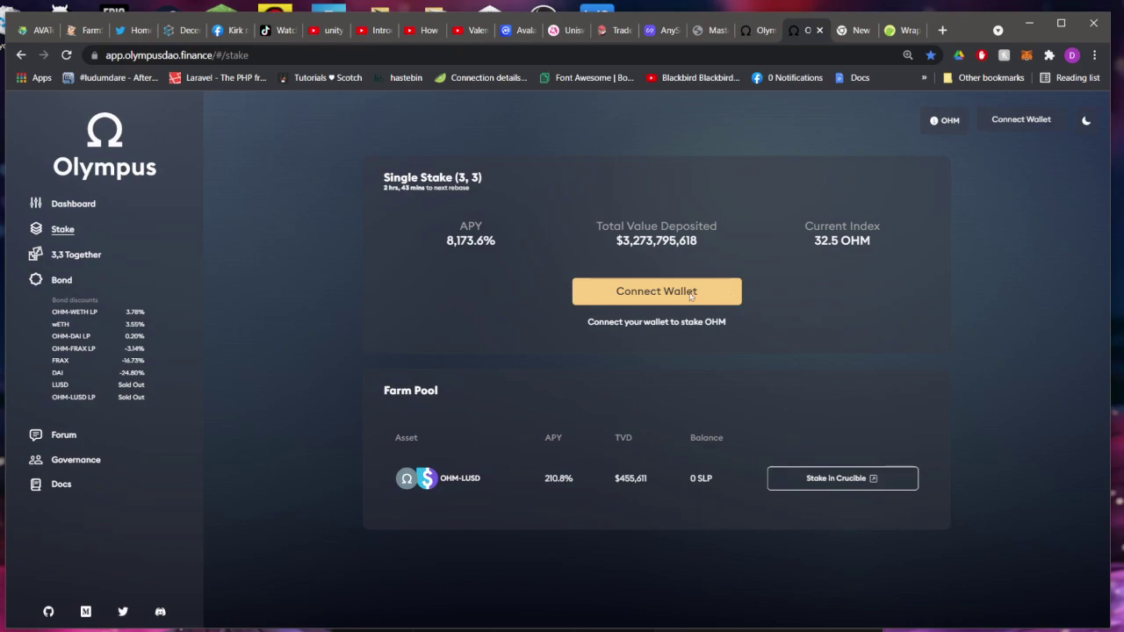
click(1026, 55)
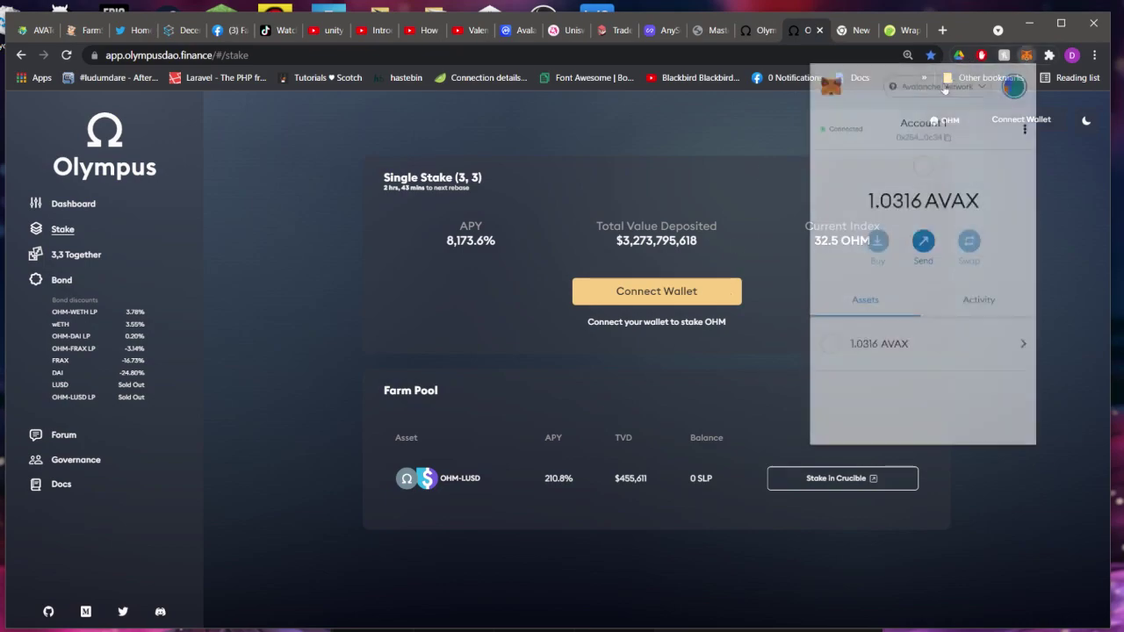
click(956, 92)
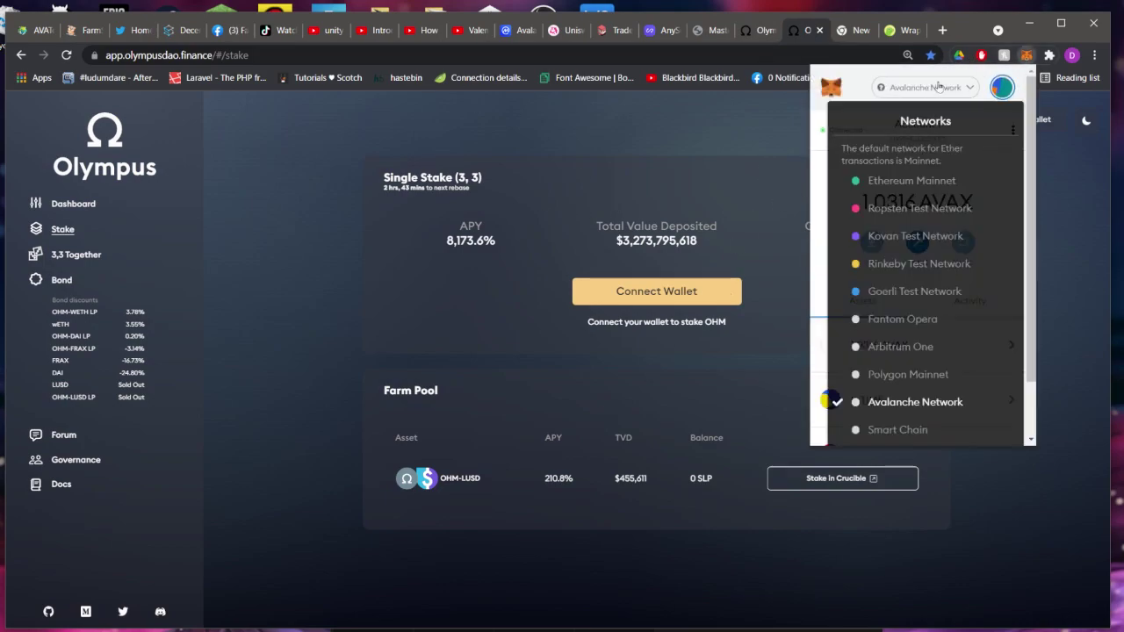
click(900, 180)
click(738, 168)
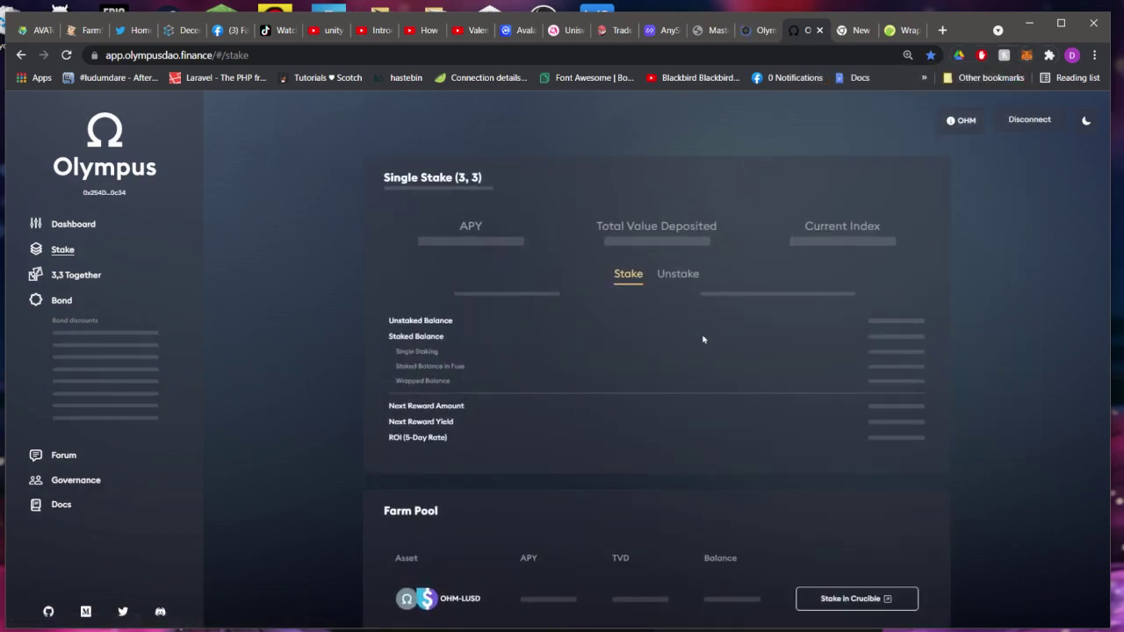
- Narrow the browser window so the calculator is visible beside it
mouse_move(969, 125)
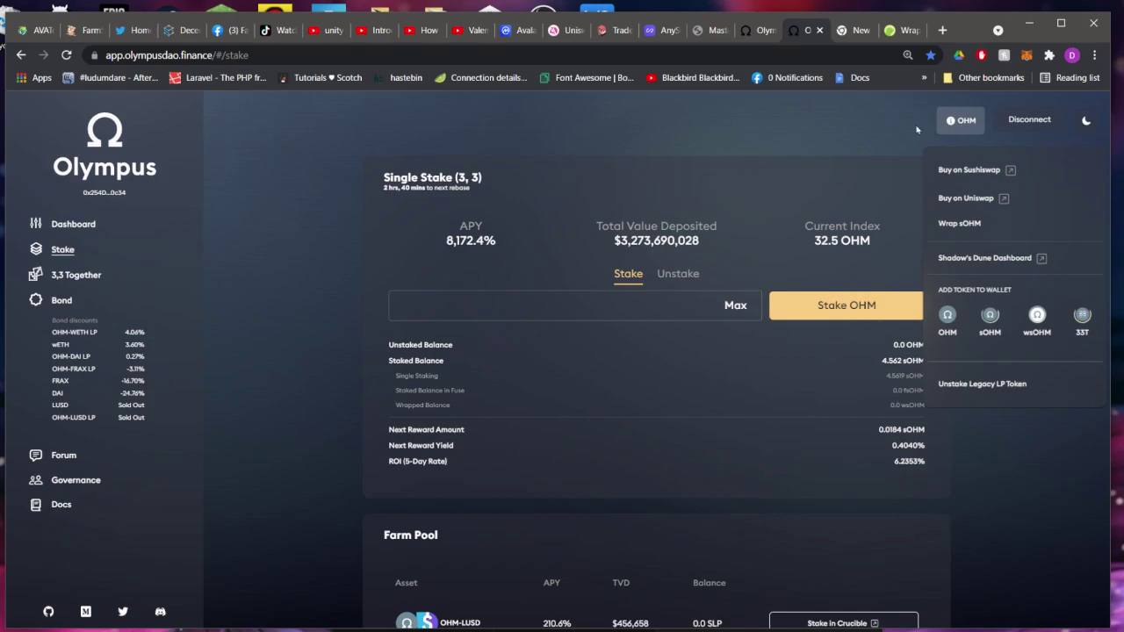
drag(4, 155, 579, 182)
mouse_move(961, 128)
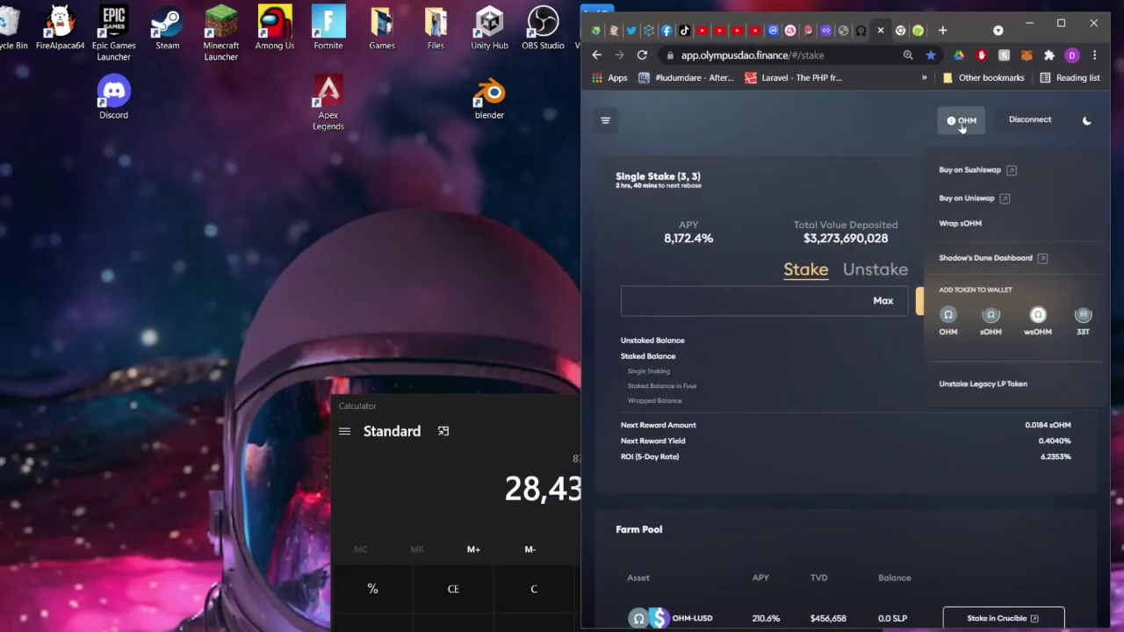
- Open Olympus Wrap sOHM in Unwrap mode and check the 0.0 wsOHM unwrappable balance
click(959, 225)
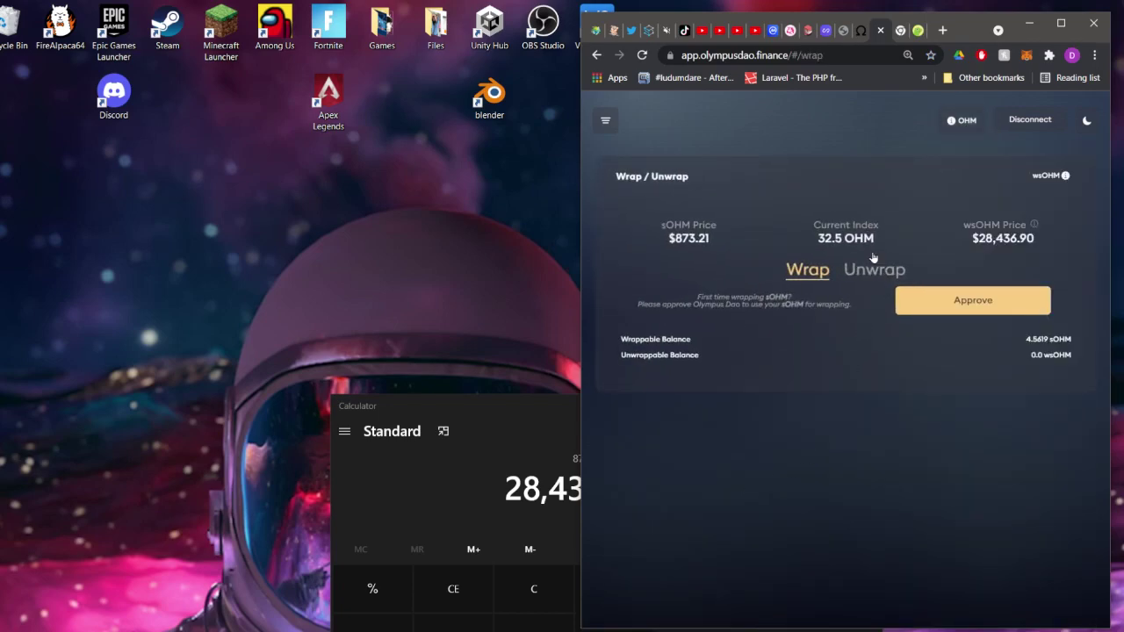
click(867, 272)
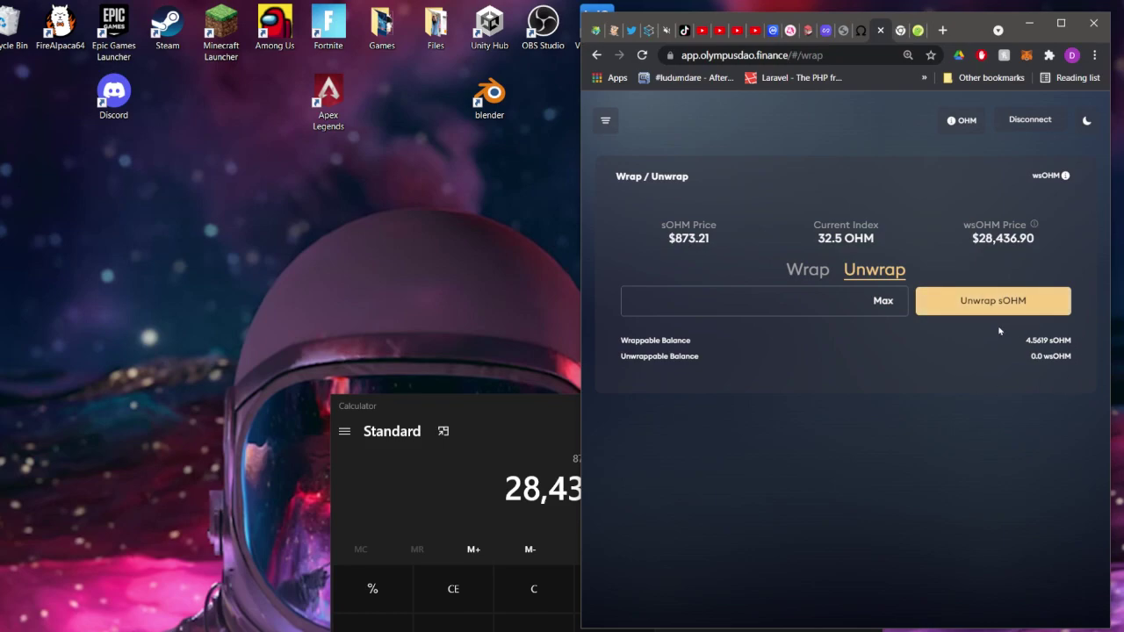
drag(1017, 384, 1073, 386)
click(652, 334)
- Compare the Anyswap and CoinGecko wsOHM tabs, then widen the browser to nearly full screen
click(826, 32)
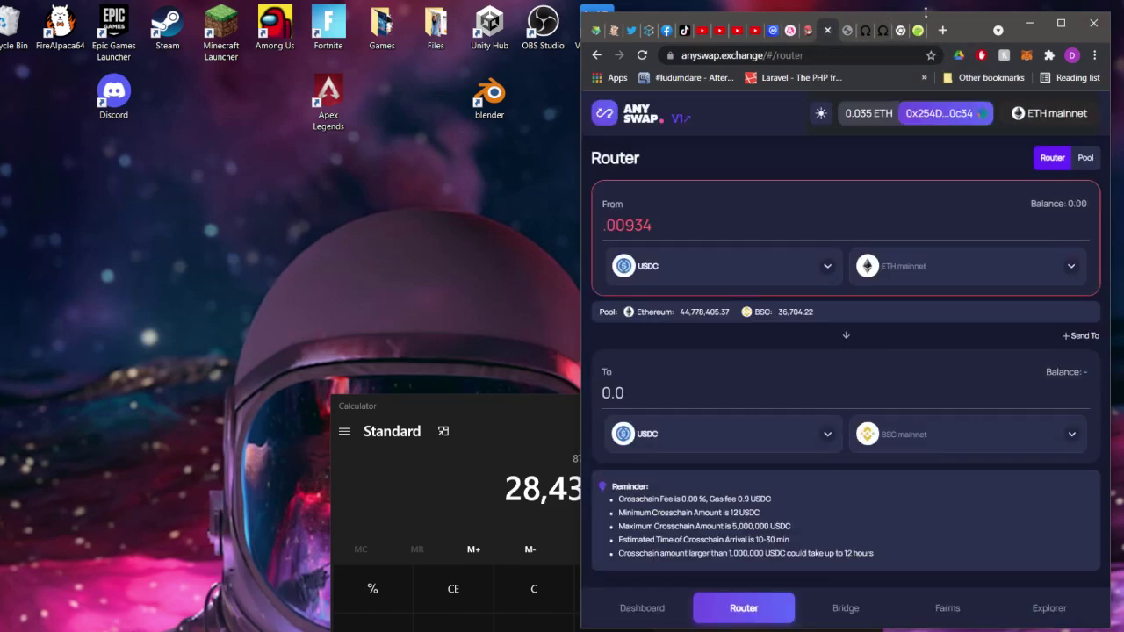
click(918, 31)
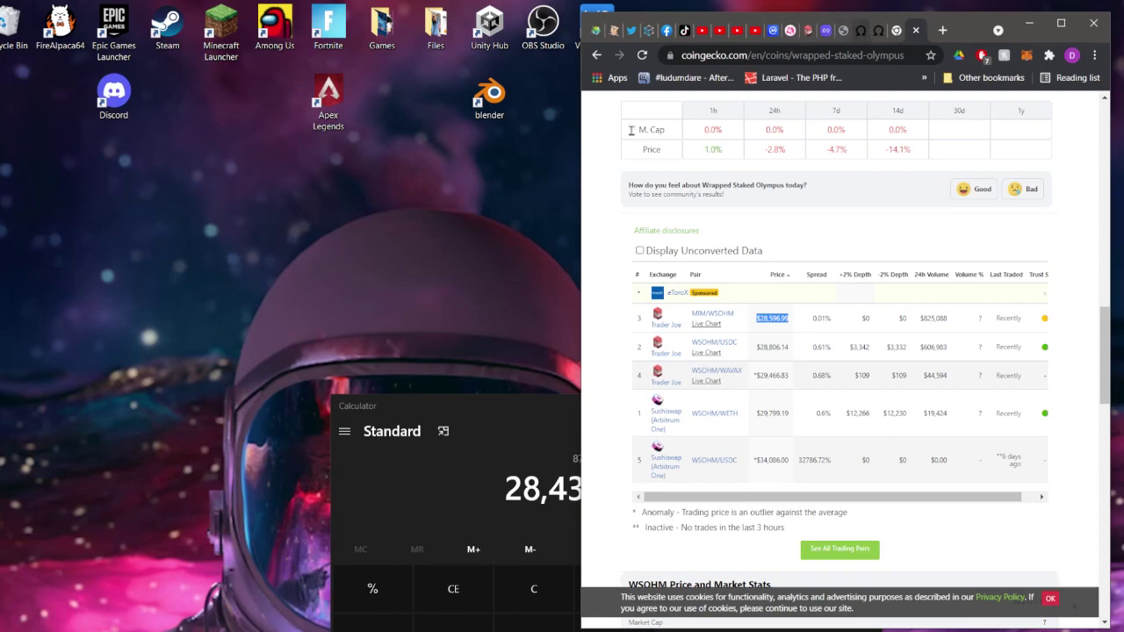
drag(577, 185, 12, 178)
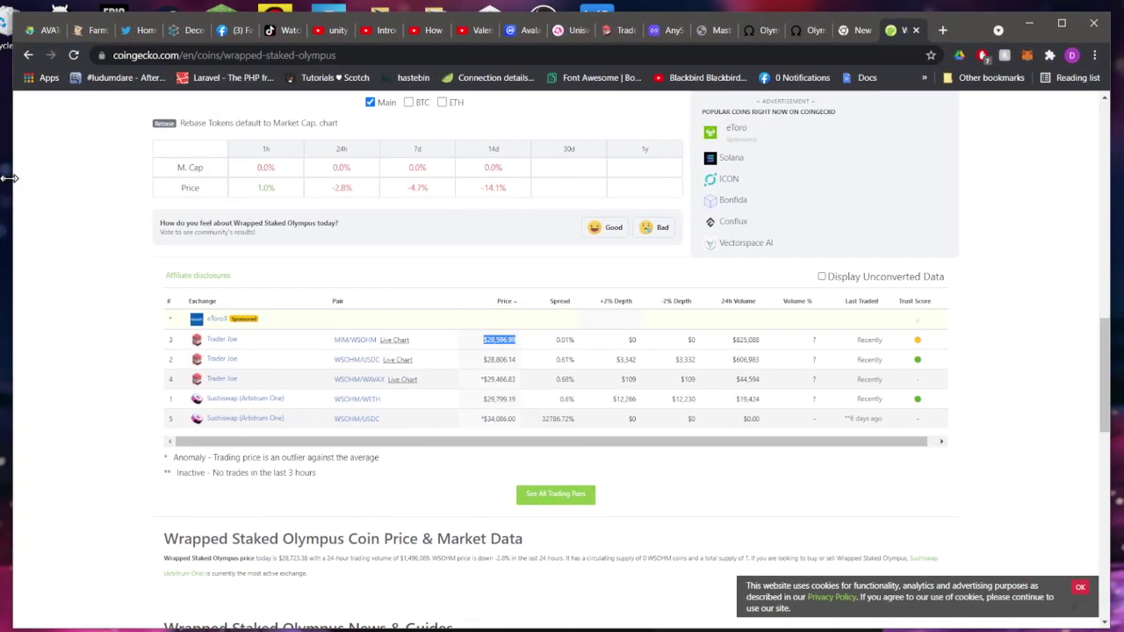
- Cycle through the Olympus, Anyswap and CoinGecko tabs, ending on the Olympus unwrap page
click(758, 37)
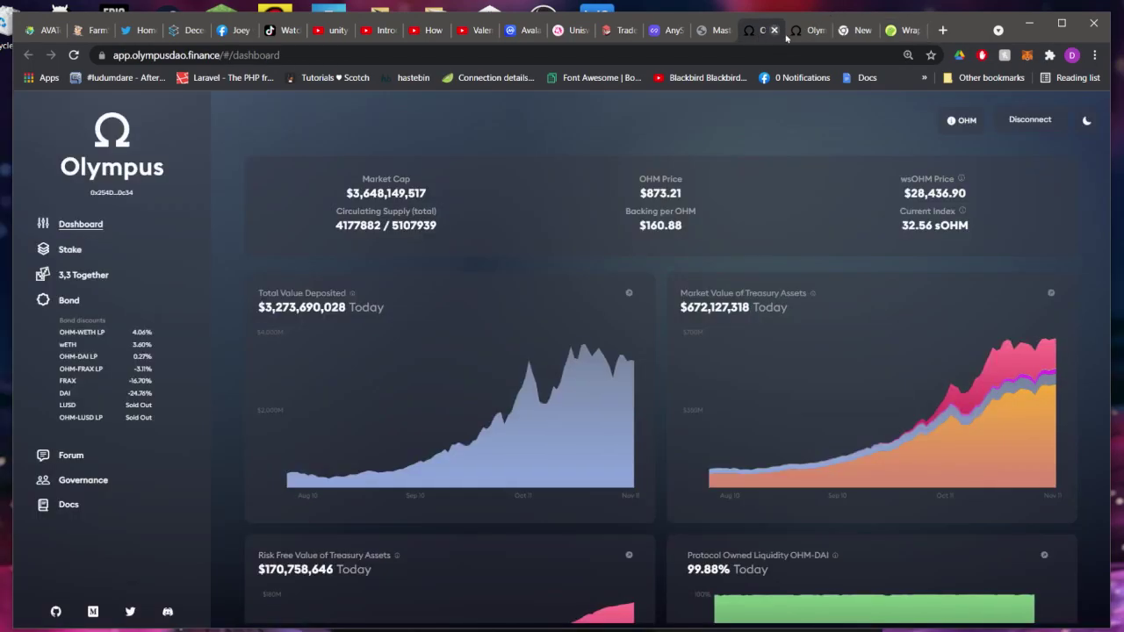
click(804, 31)
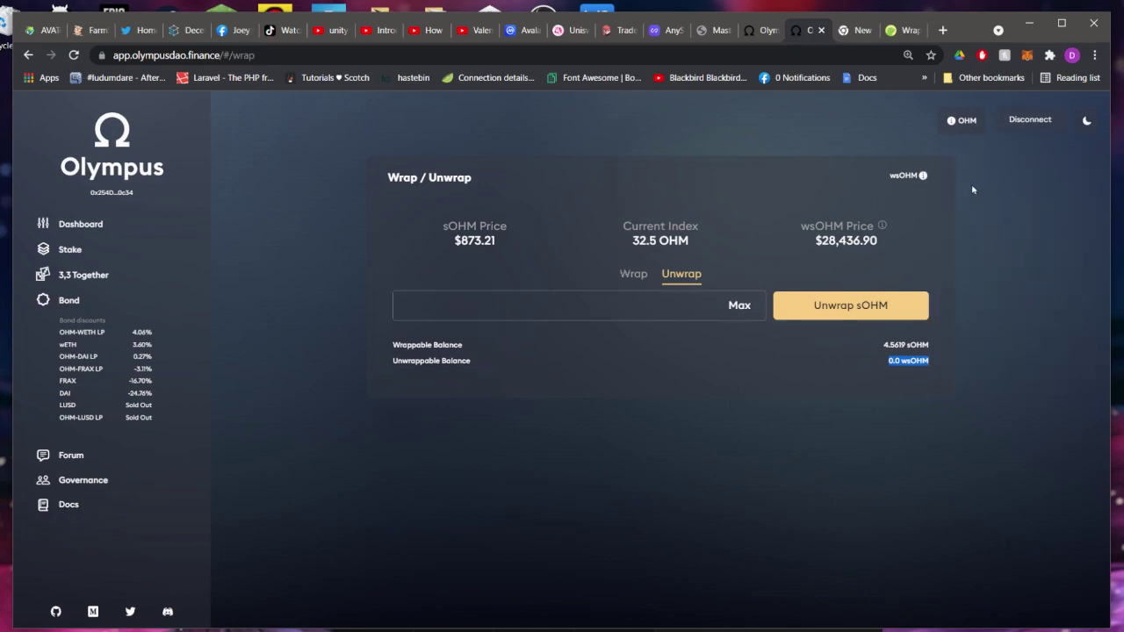
click(665, 30)
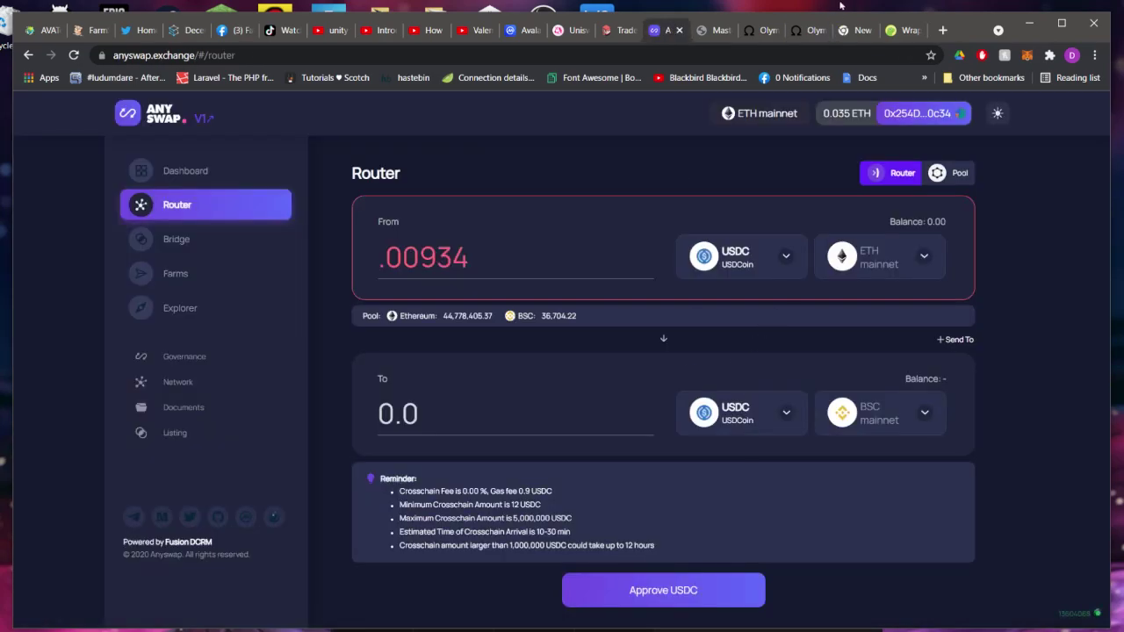
click(899, 34)
click(800, 35)
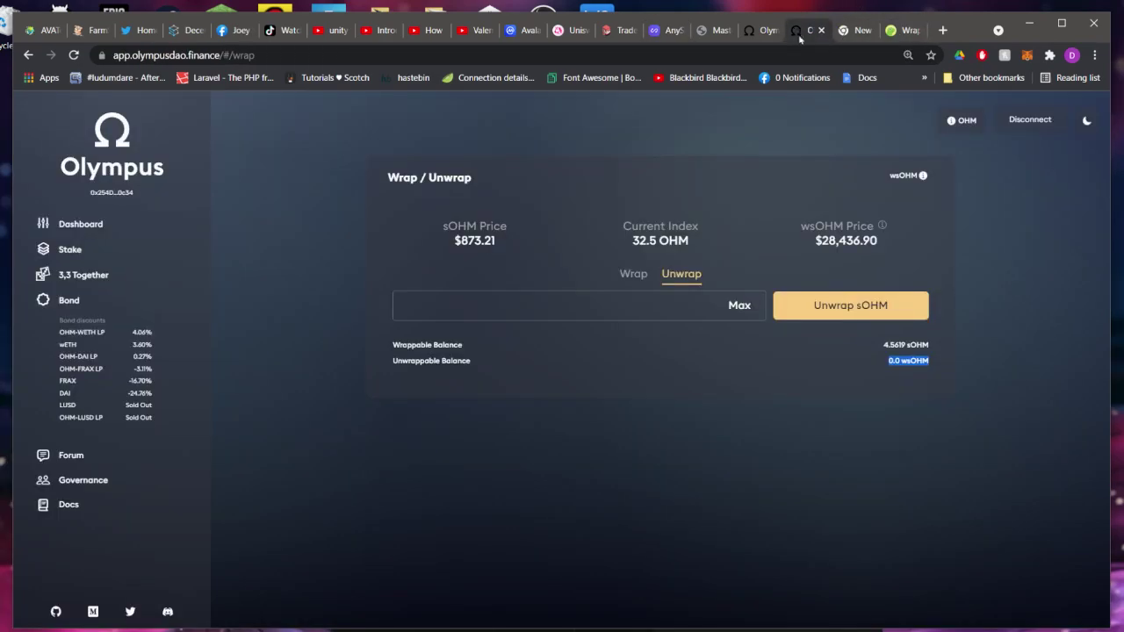
- Dismiss the token menu and bring the Calculator with 28,433.02 to the front
mouse_move(957, 125)
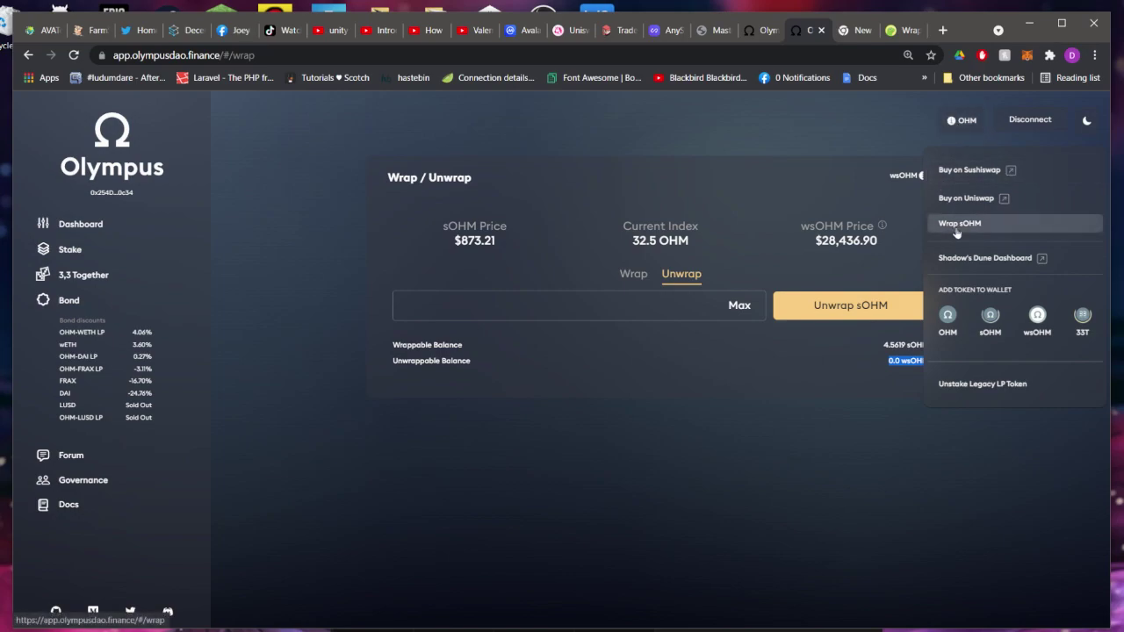
click(709, 467)
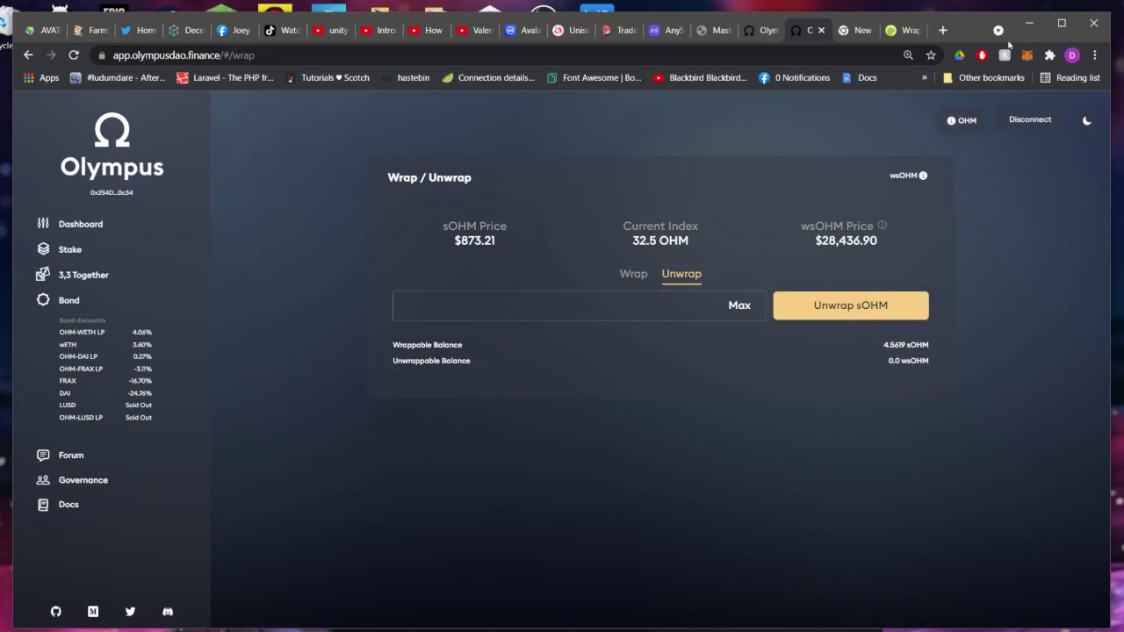
key(alt+Tab)
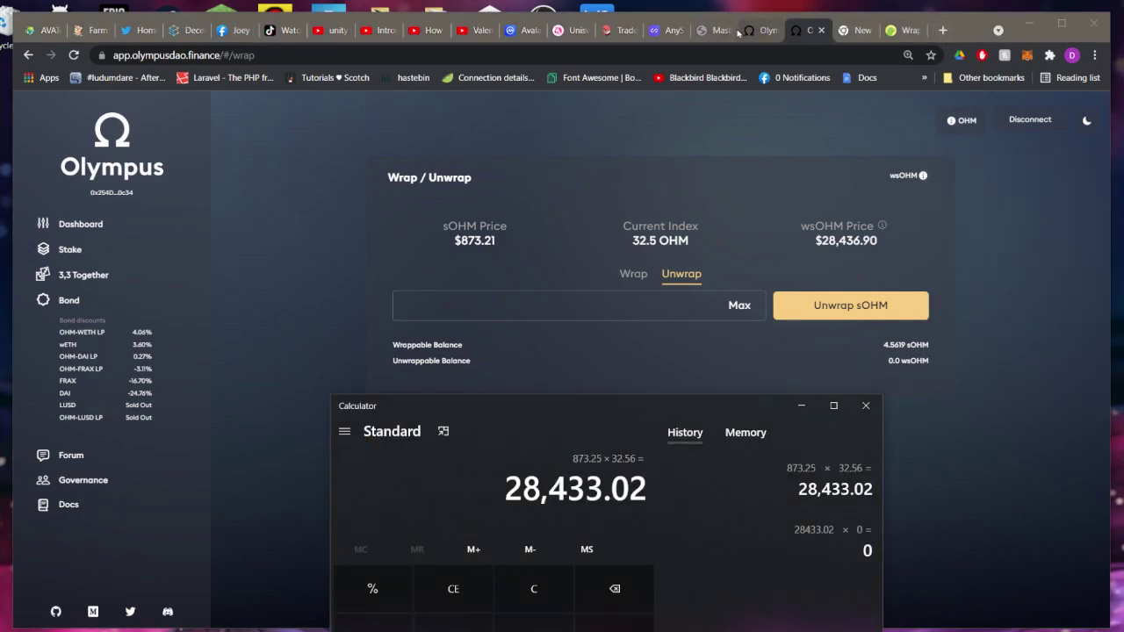
- Copy the .00934 amount from Anyswap into Calculator and check the index on the dashboard
drag(470, 257, 372, 263)
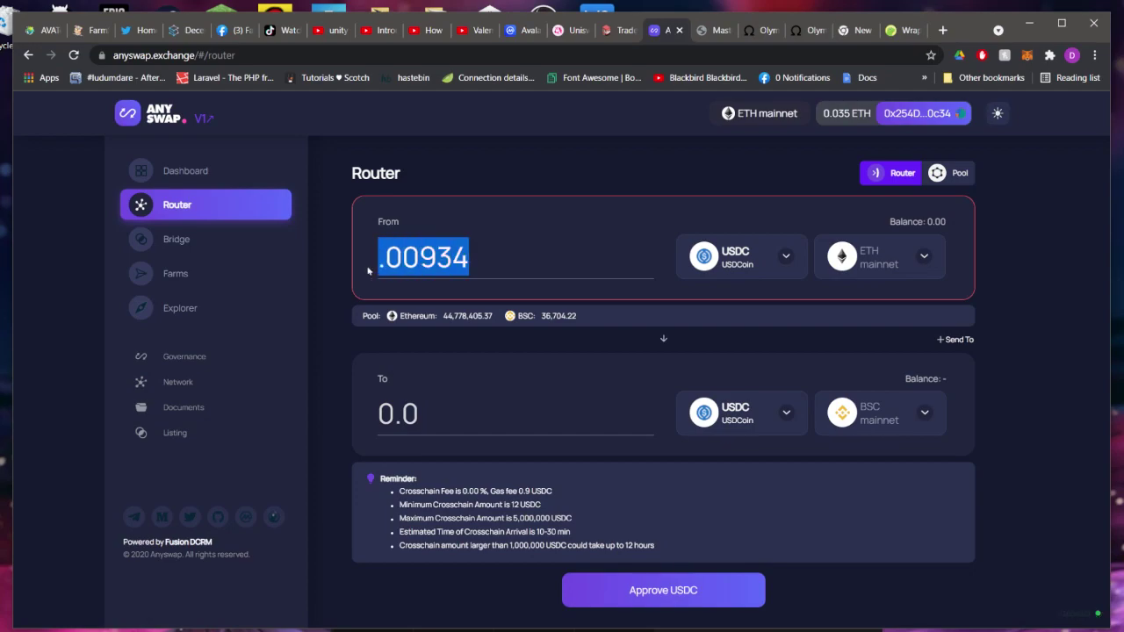
key(alt+Tab)
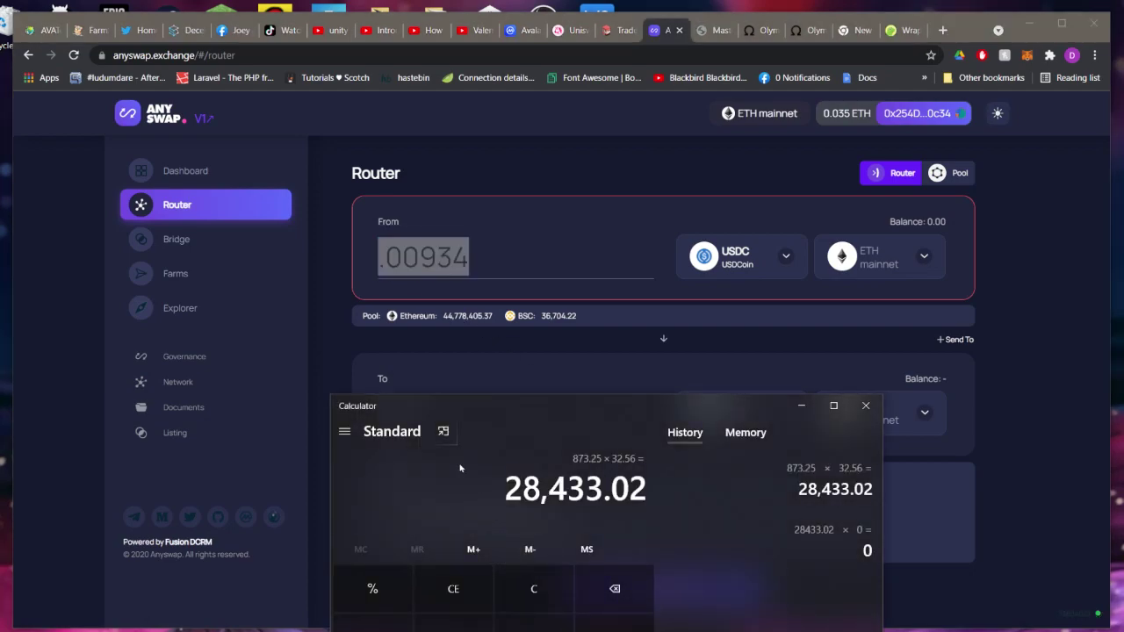
text(0.00934)
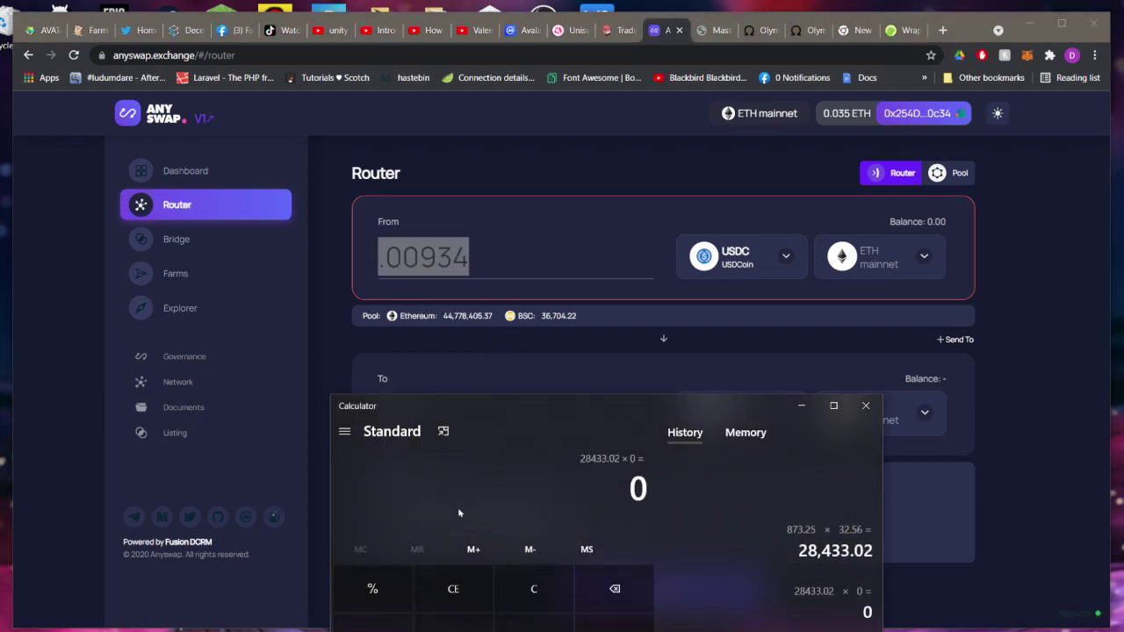
click(757, 30)
key(alt+Tab)
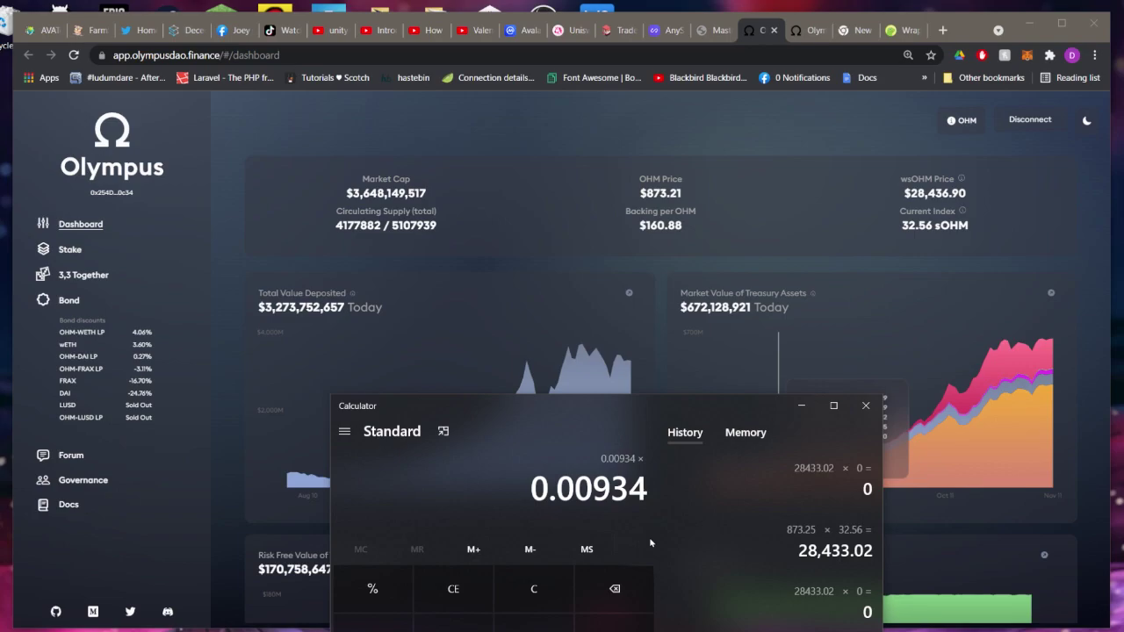
- Multiply by the 32.56 index to get 0.3041104, then return to the Olympus wrap page
text(23)
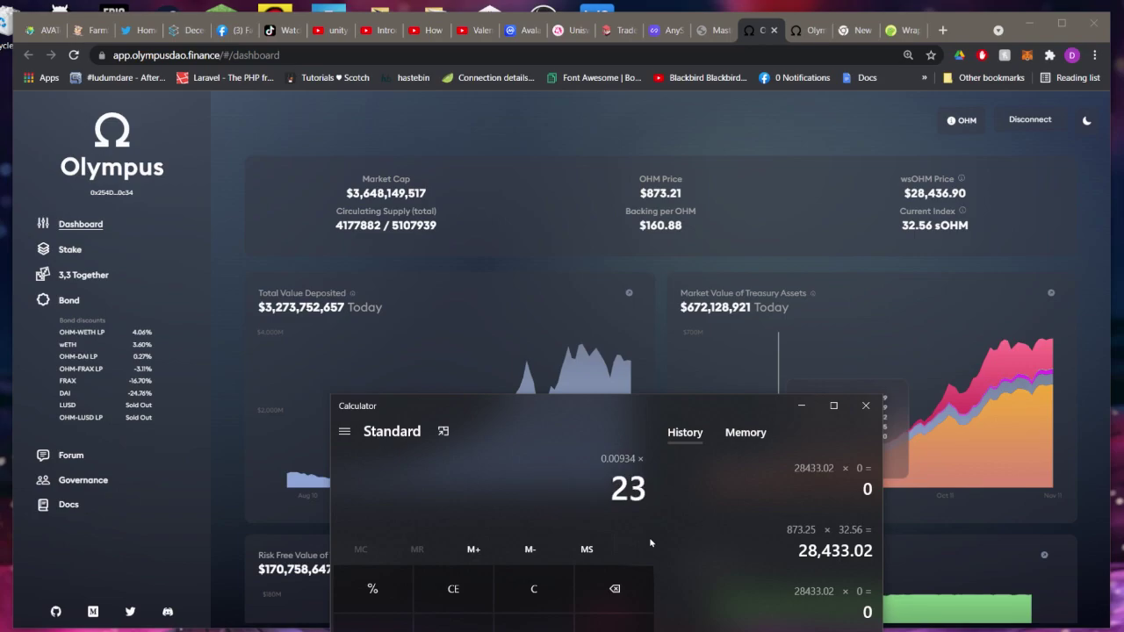
key(BackSpace)
key(BackSpace)
text(32.56)
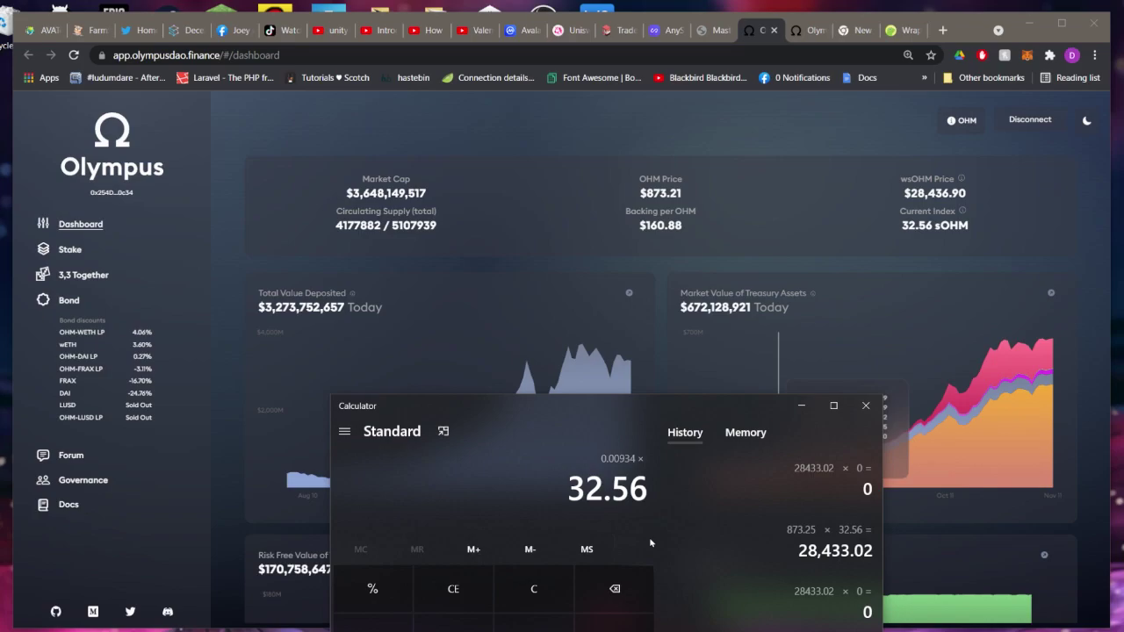
key(Return)
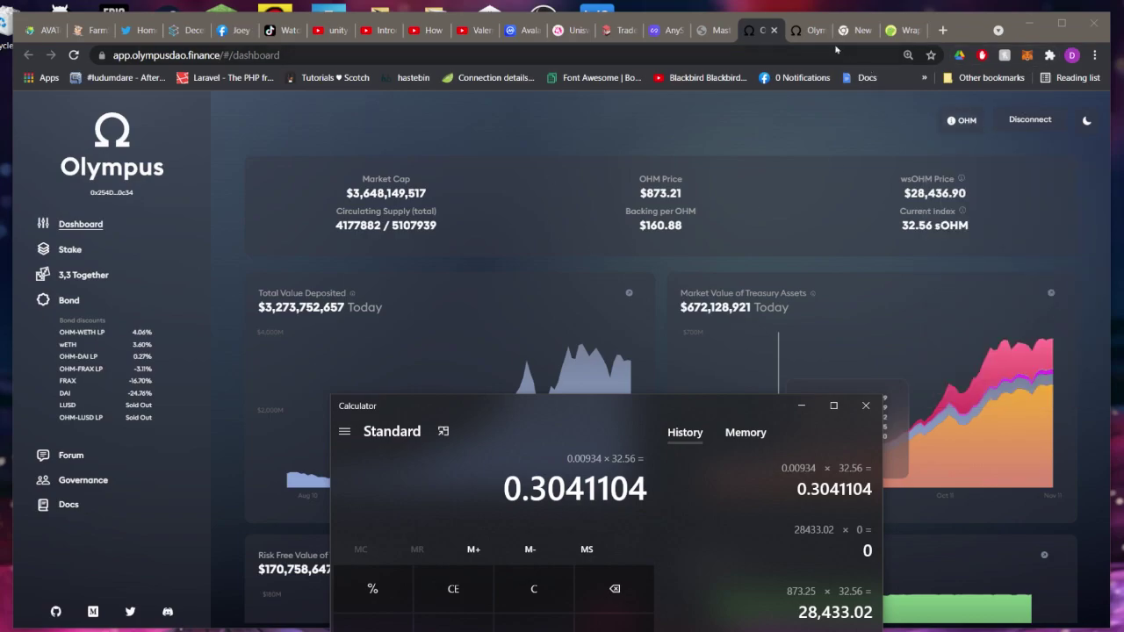
click(804, 33)
click(805, 33)
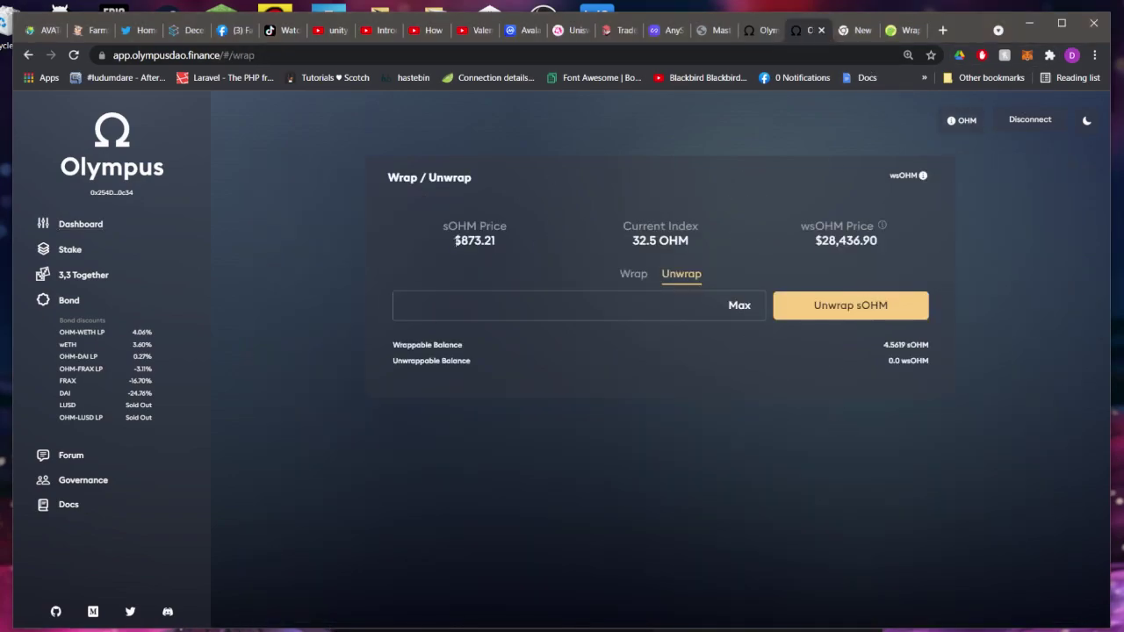
- Visit Stake, then the Olympus dashboard, and highlight the 32.56 sOHM current index
click(70, 249)
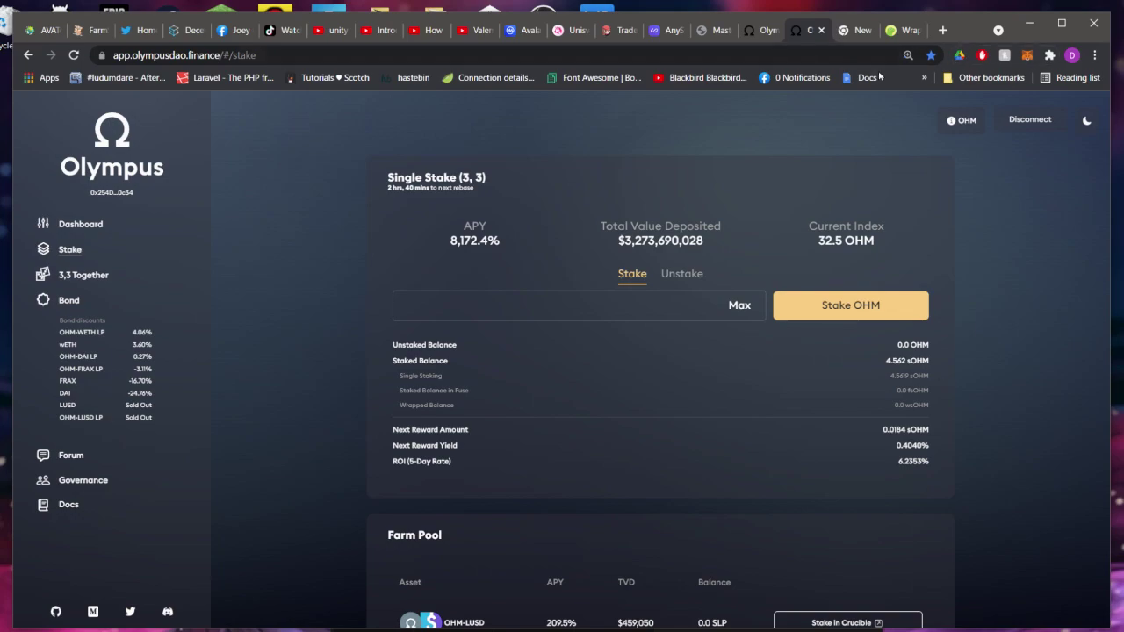
click(760, 30)
drag(977, 228, 944, 226)
click(944, 226)
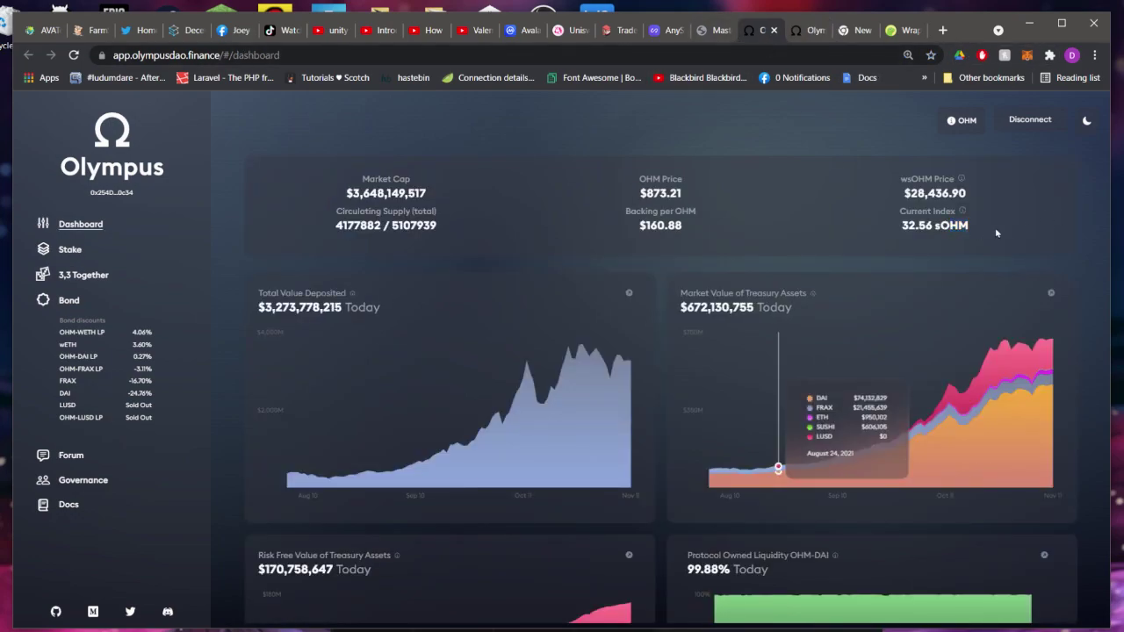